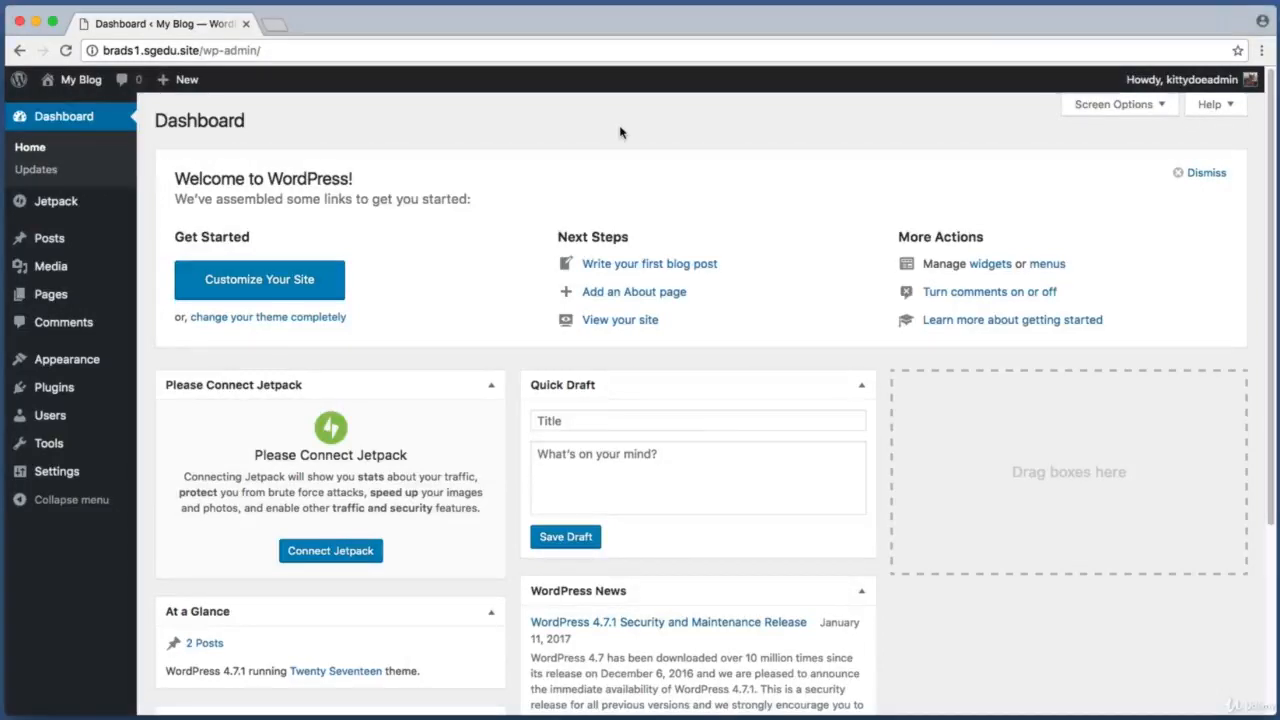
Step: Examine the site address in the address bar, highlighting the brads1.sgedu.site domain and its /wp-admin/ ending
left_click(419, 51)
left_click(198, 51)
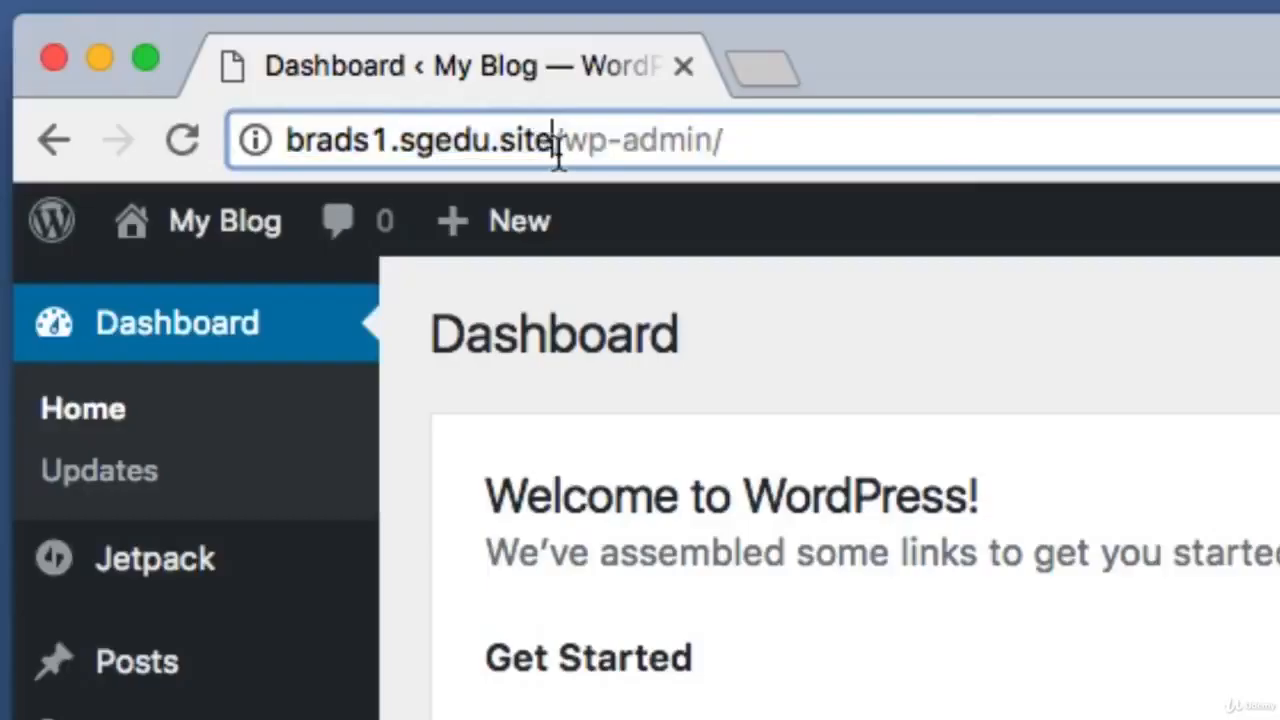
left_click_drag(558, 150, 287, 148)
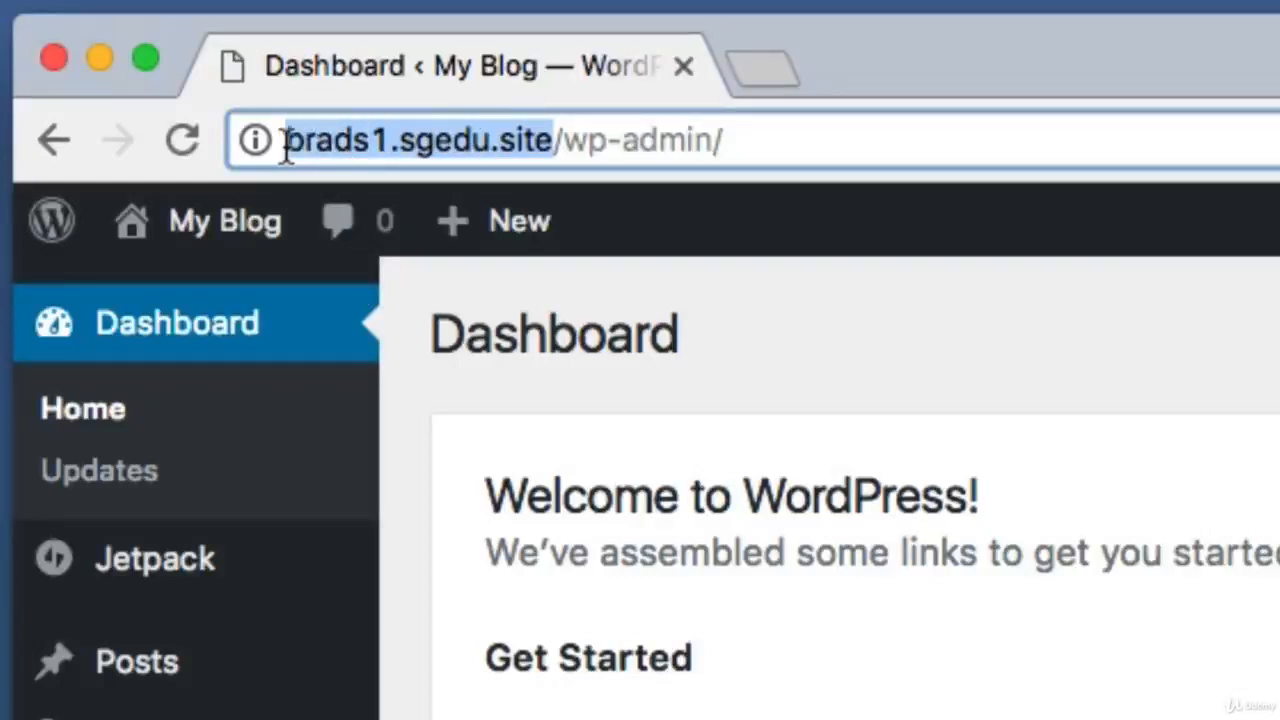
left_click(551, 141)
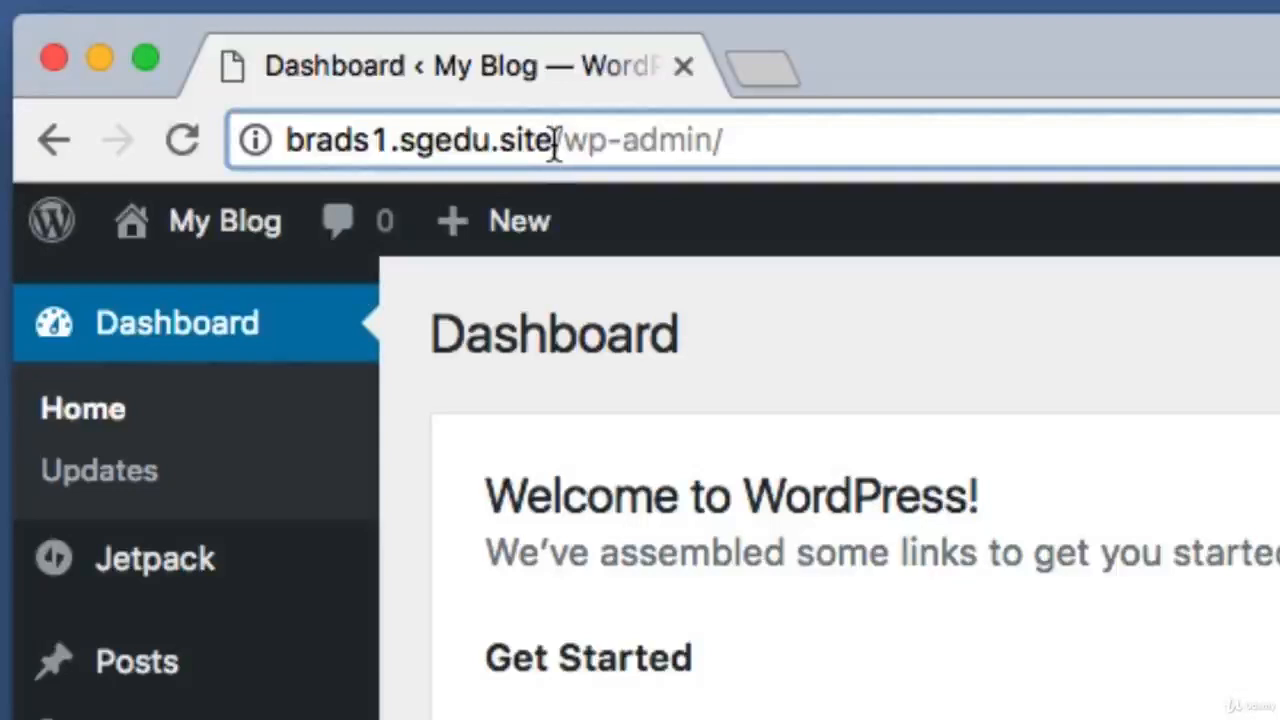
left_click_drag(555, 141, 724, 141)
left_click_drag(555, 141, 733, 155)
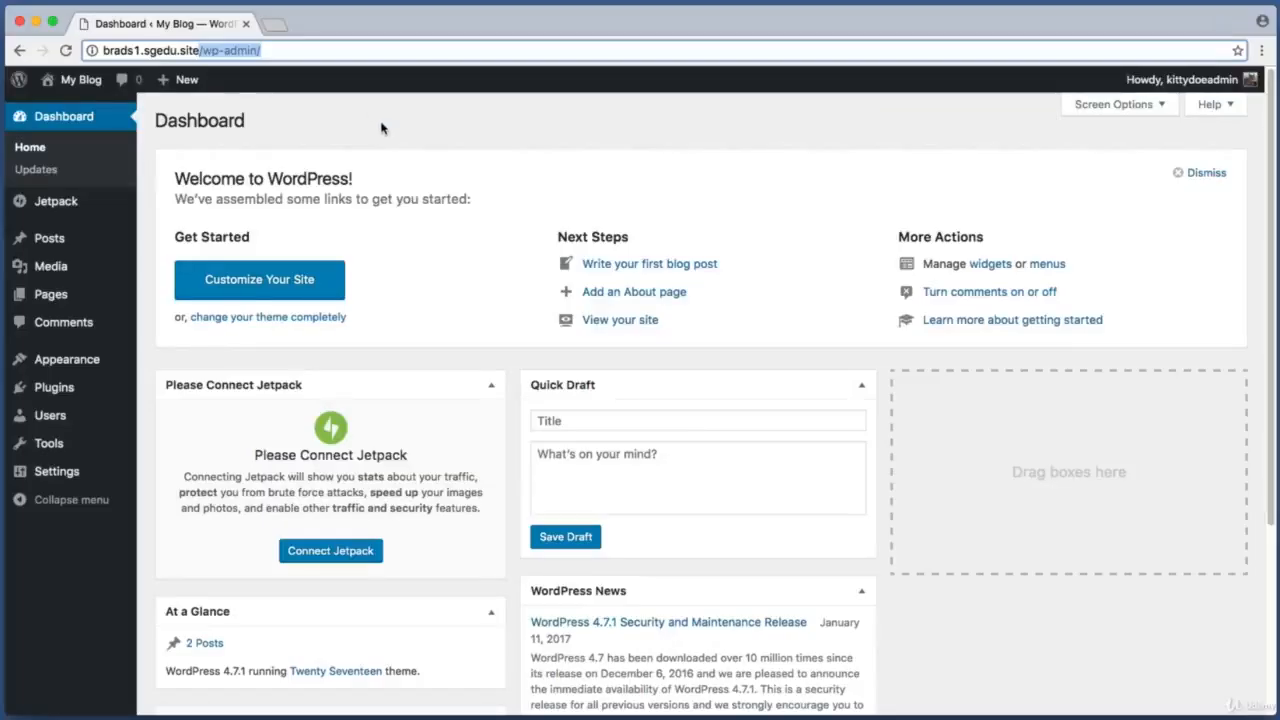
left_click(381, 128)
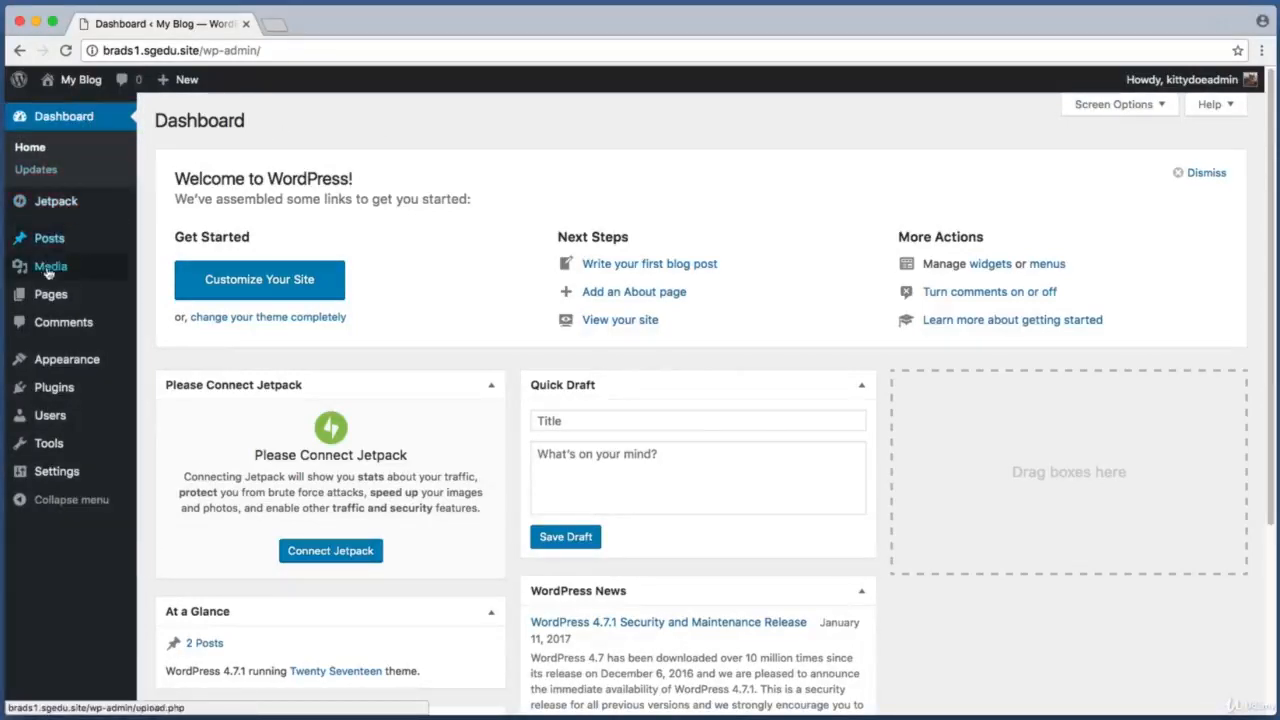
Step: Create a new page in the site admin and title it "About Us"
mouse_move(85, 300)
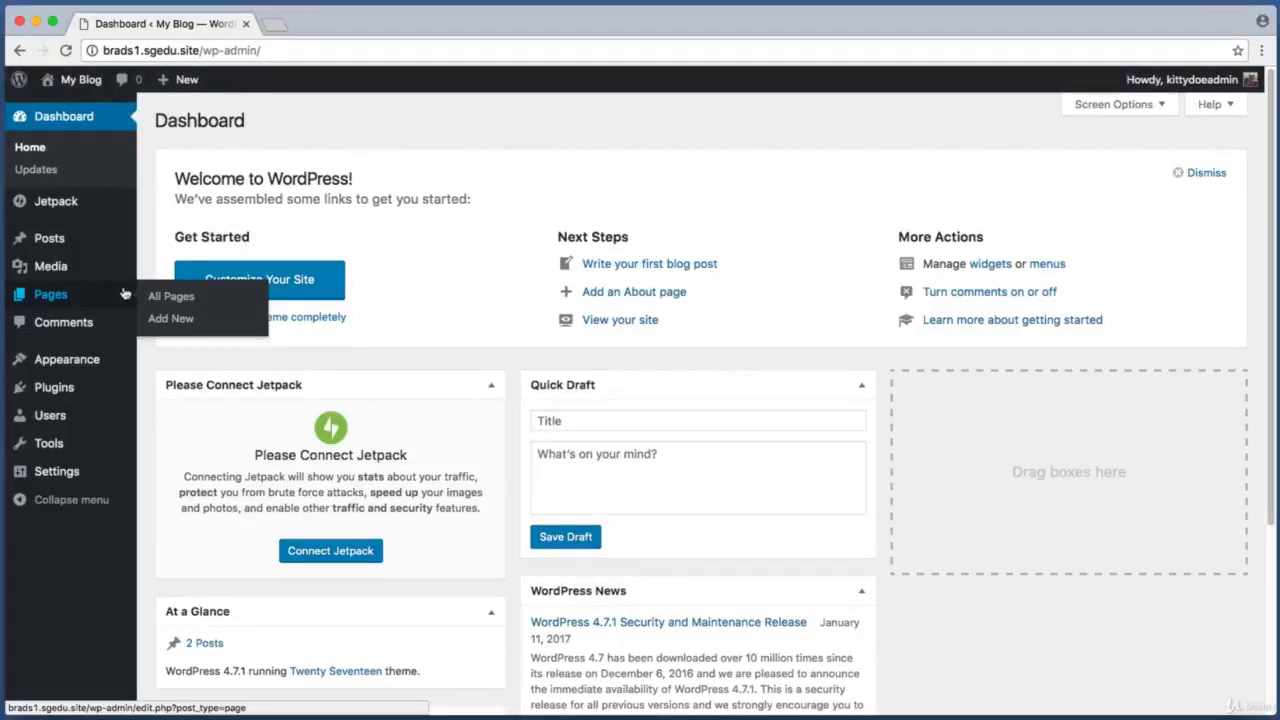
left_click(172, 318)
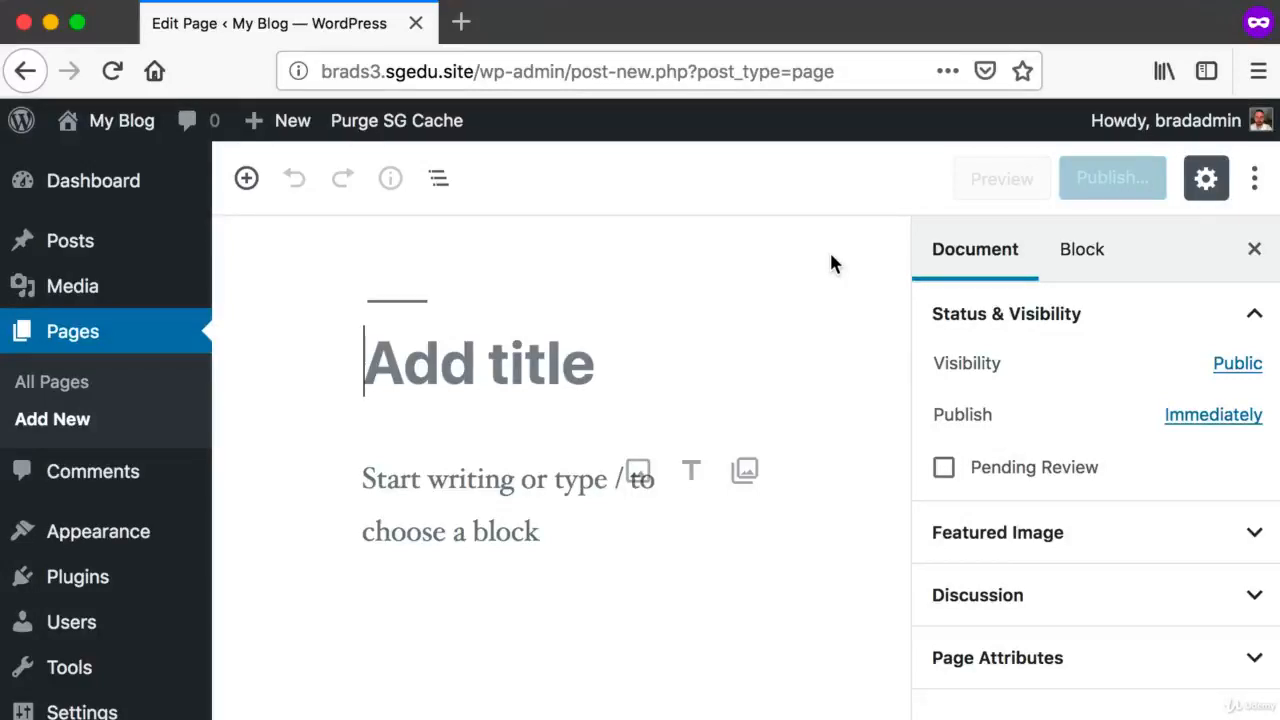
key("super+shift+4")
left_click_drag(371, 337, 660, 400)
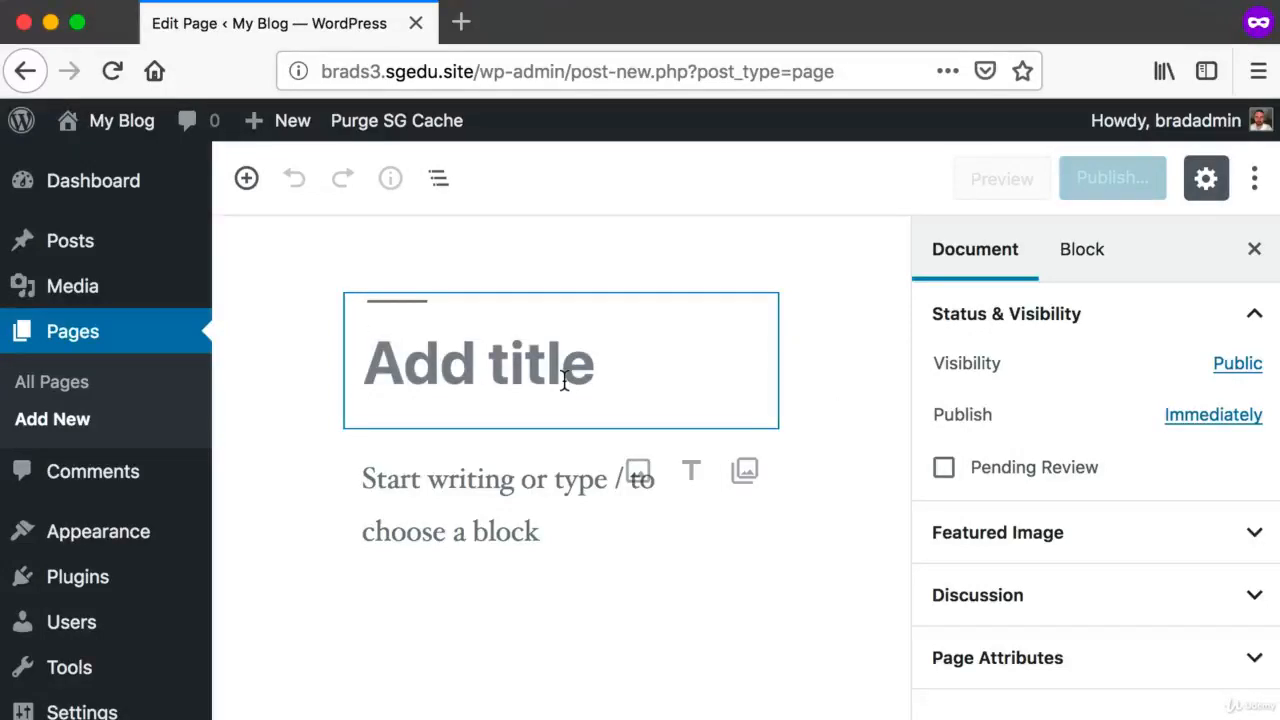
type("About Us")
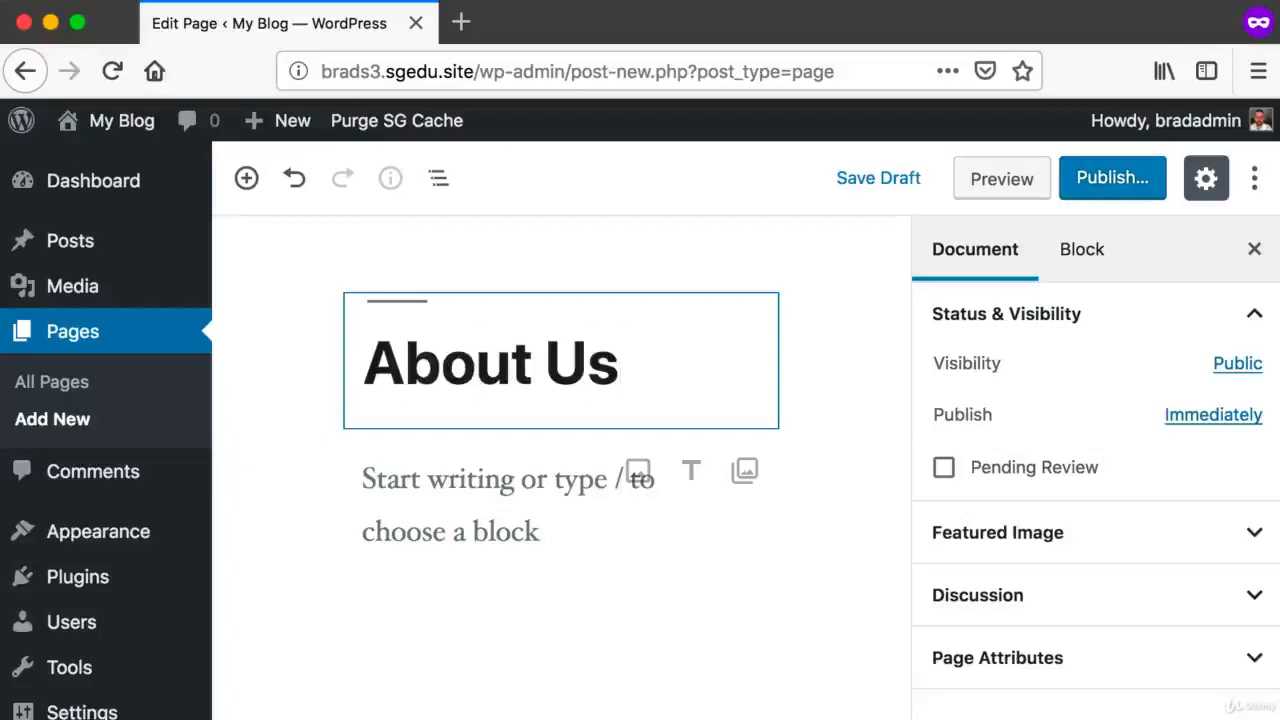
left_click_drag(621, 362, 366, 362)
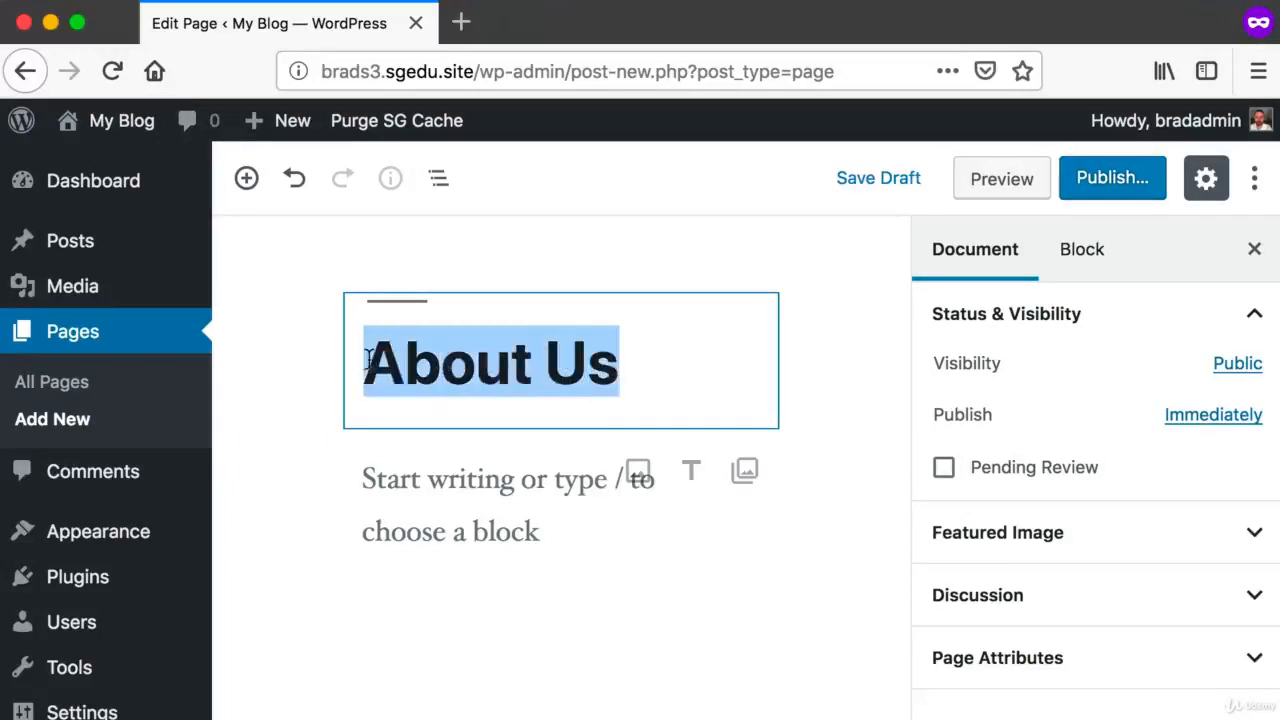
left_click(720, 357)
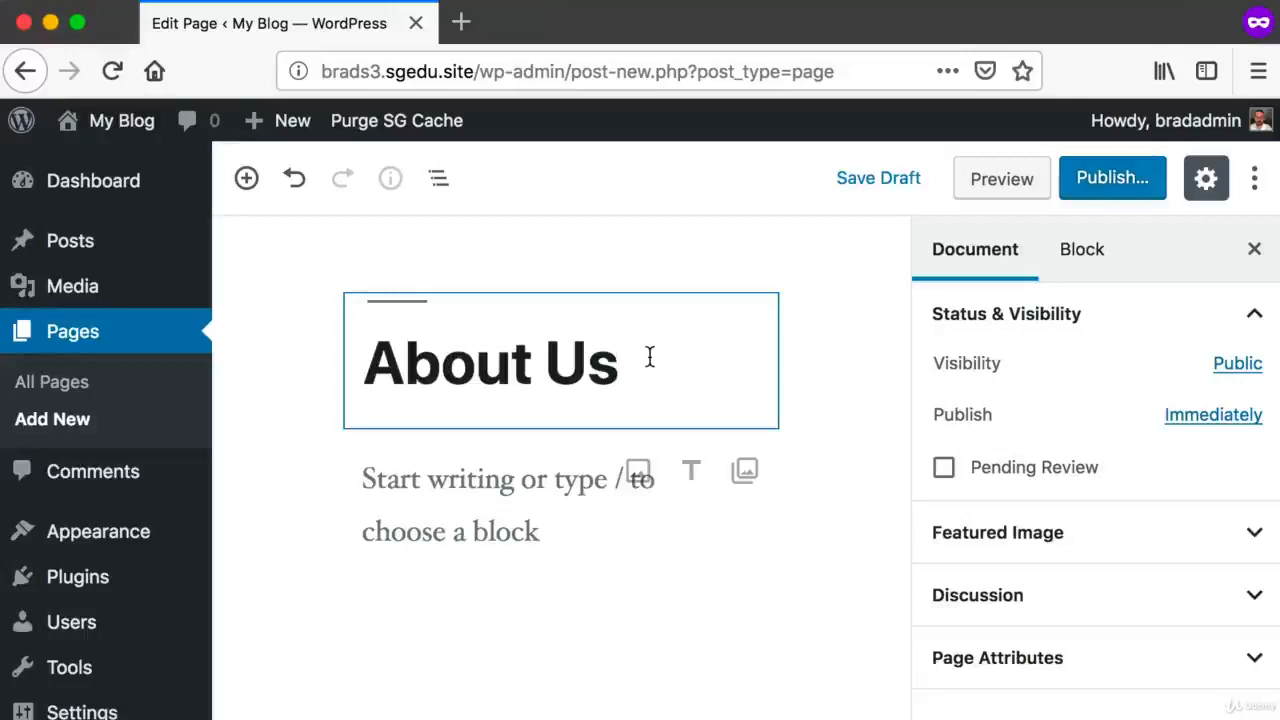
Step: Write the page's body paragraph: This page will contain real "About Us" related content very soon
key("super+shift+4")
left_click_drag(294, 462, 740, 585)
left_click(403, 478)
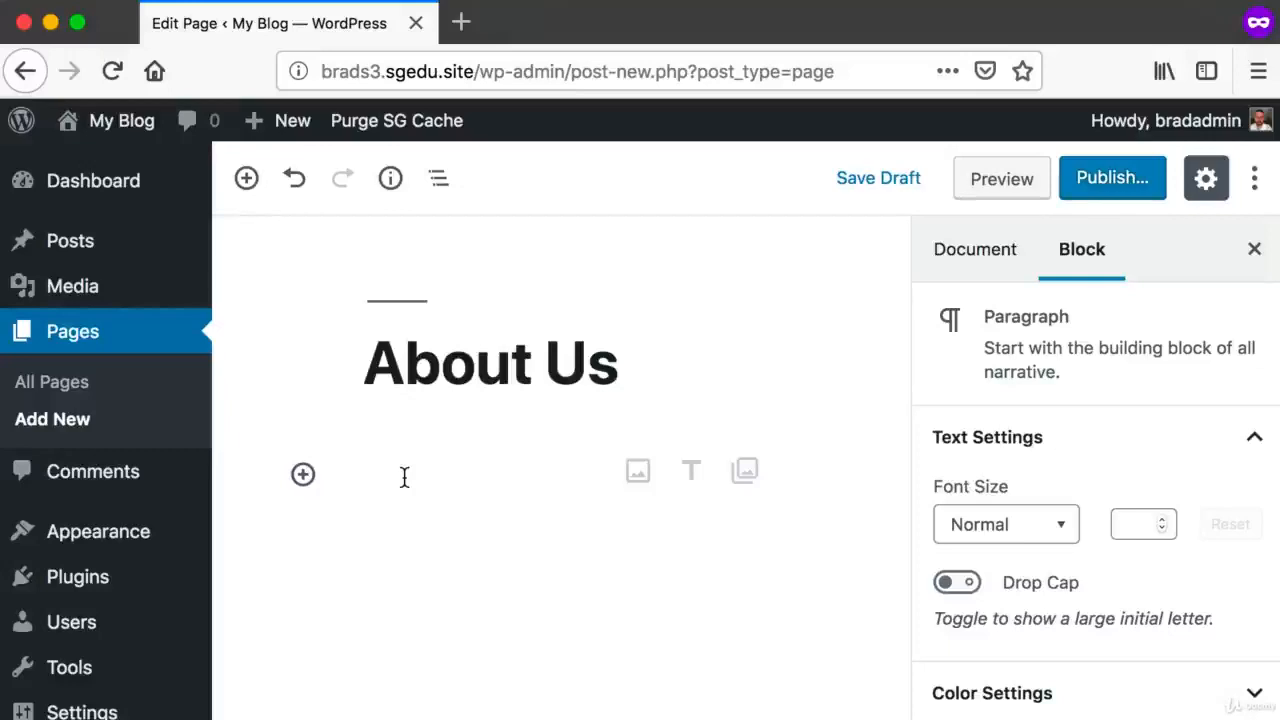
type("This")
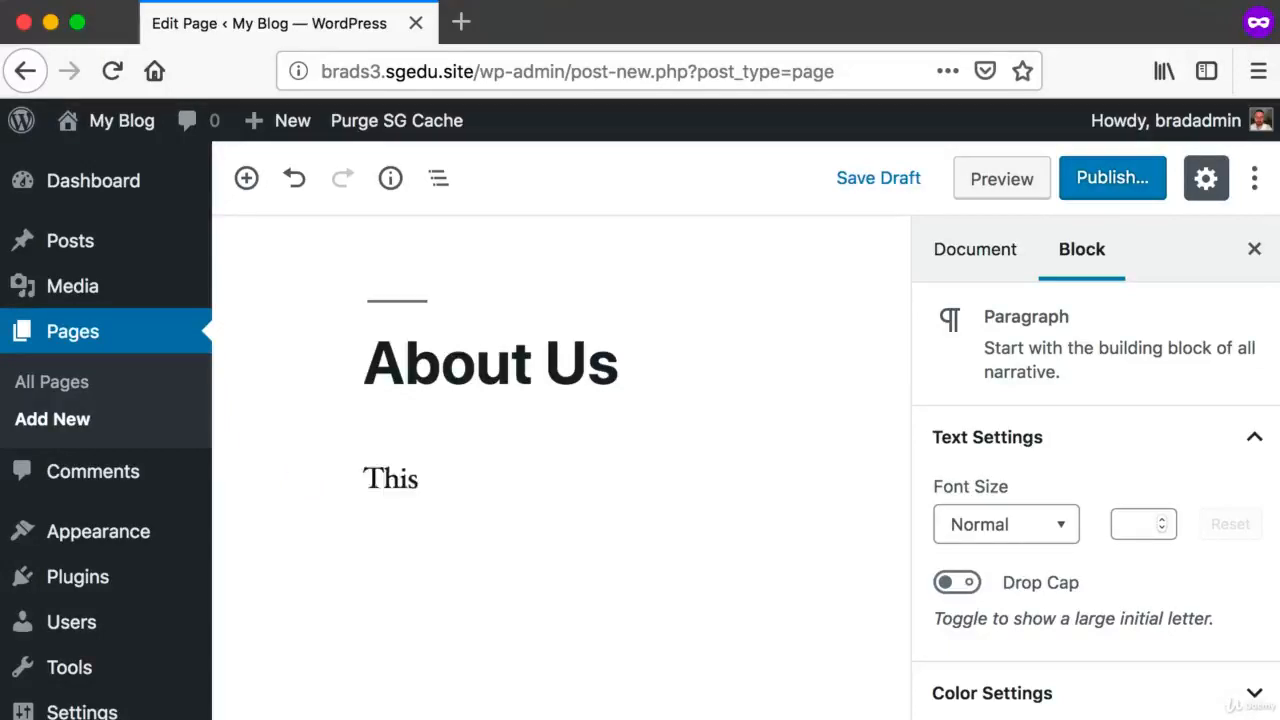
type(" page will contain ")
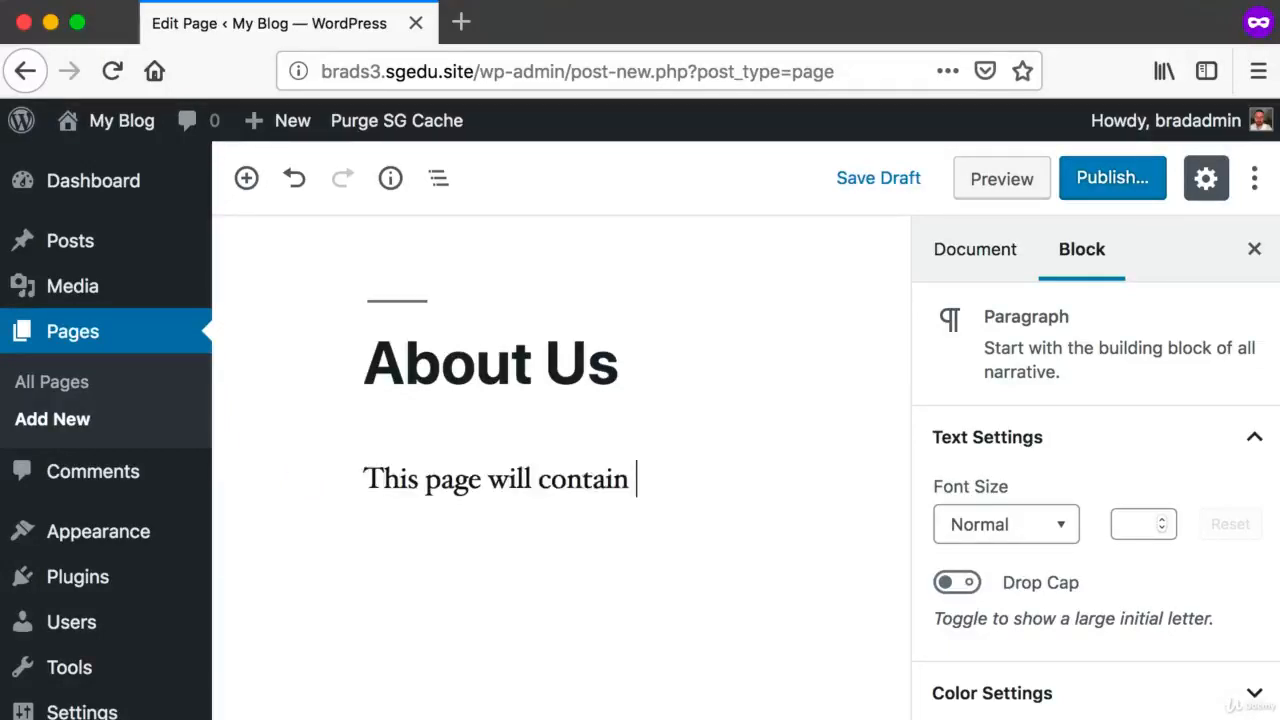
type("real \"About Us\" related content")
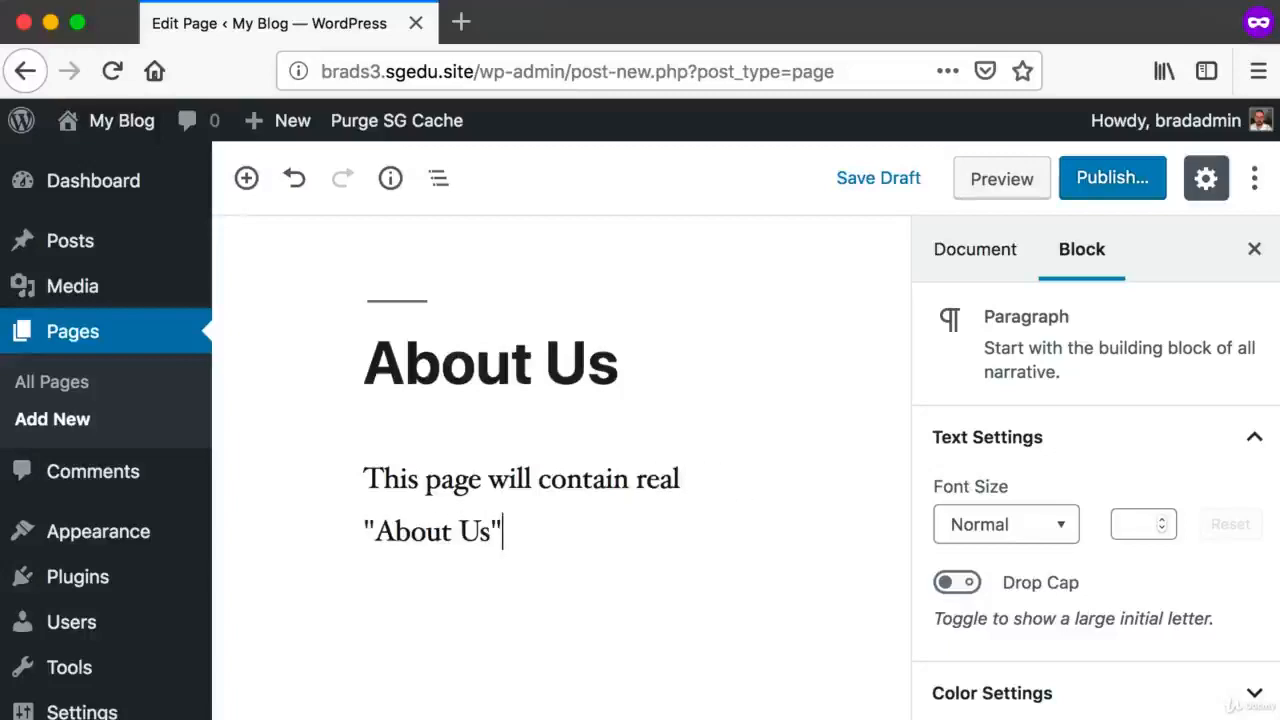
type(" very soon.")
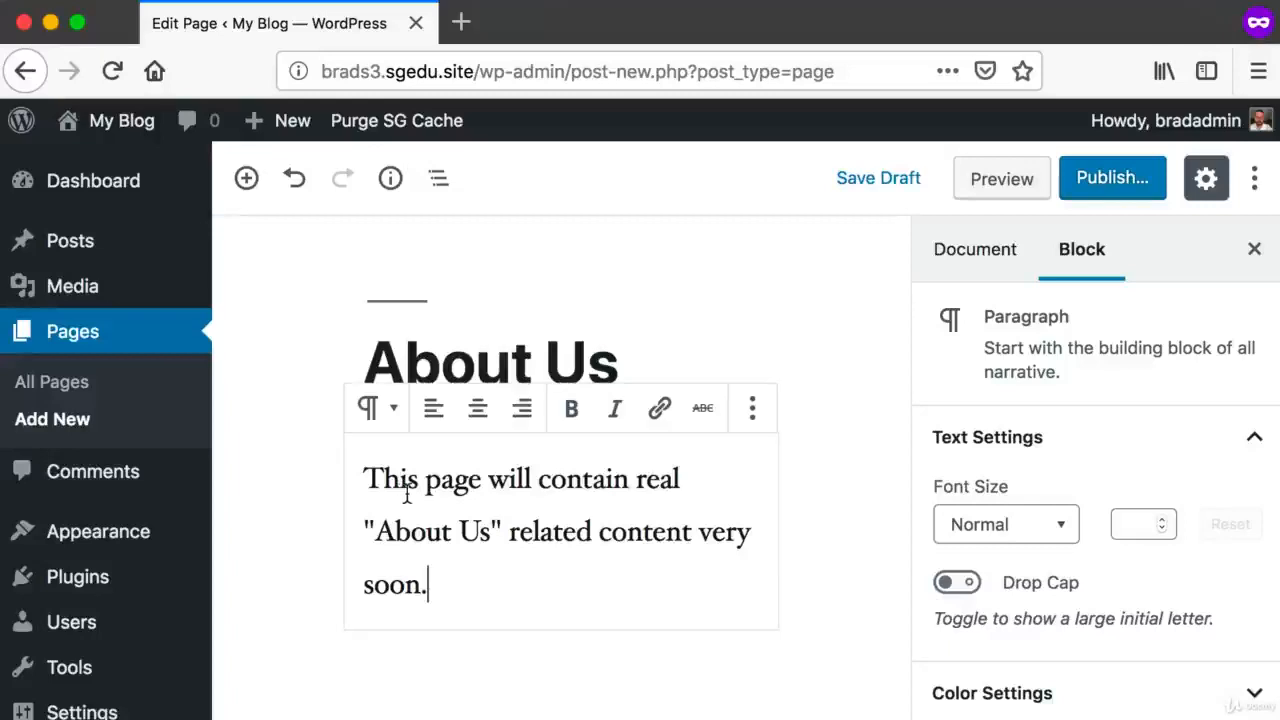
left_click_drag(357, 449, 766, 606)
left_click(716, 612)
Step: Publish the About Us page
key("shift+super+4")
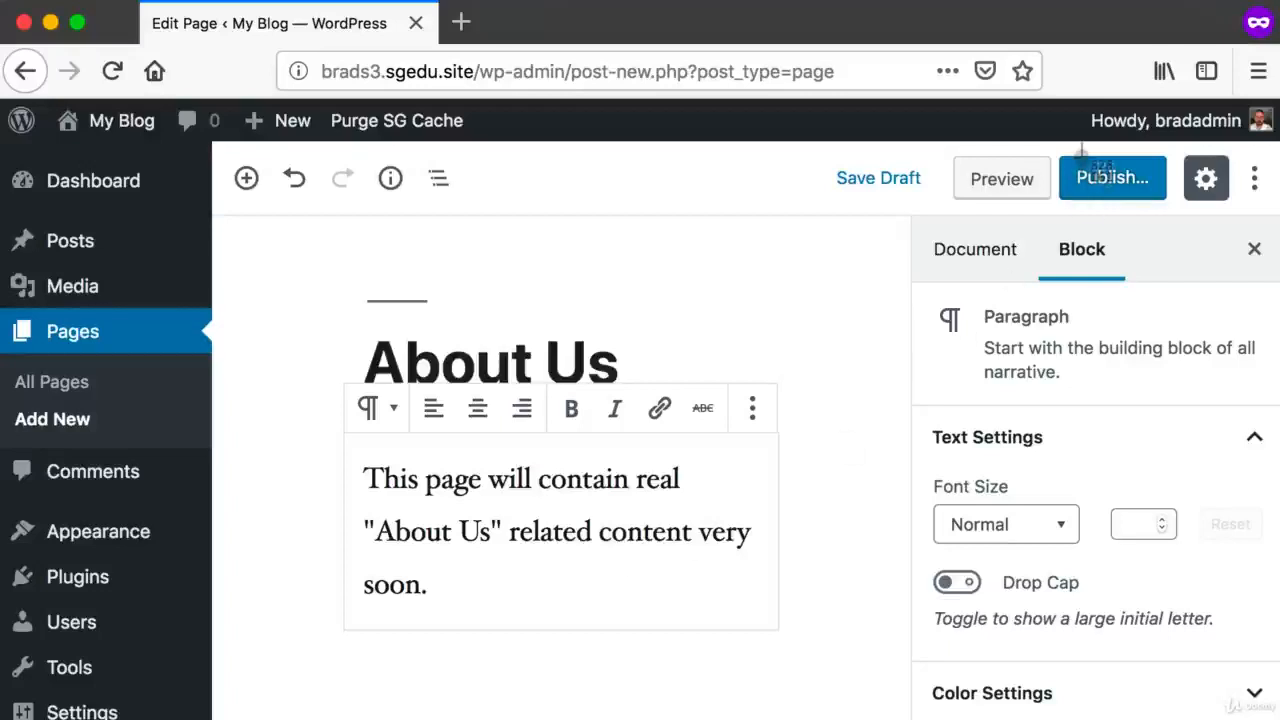
left_click_drag(1050, 138, 1183, 258)
left_click_drag(1183, 258, 1183, 258)
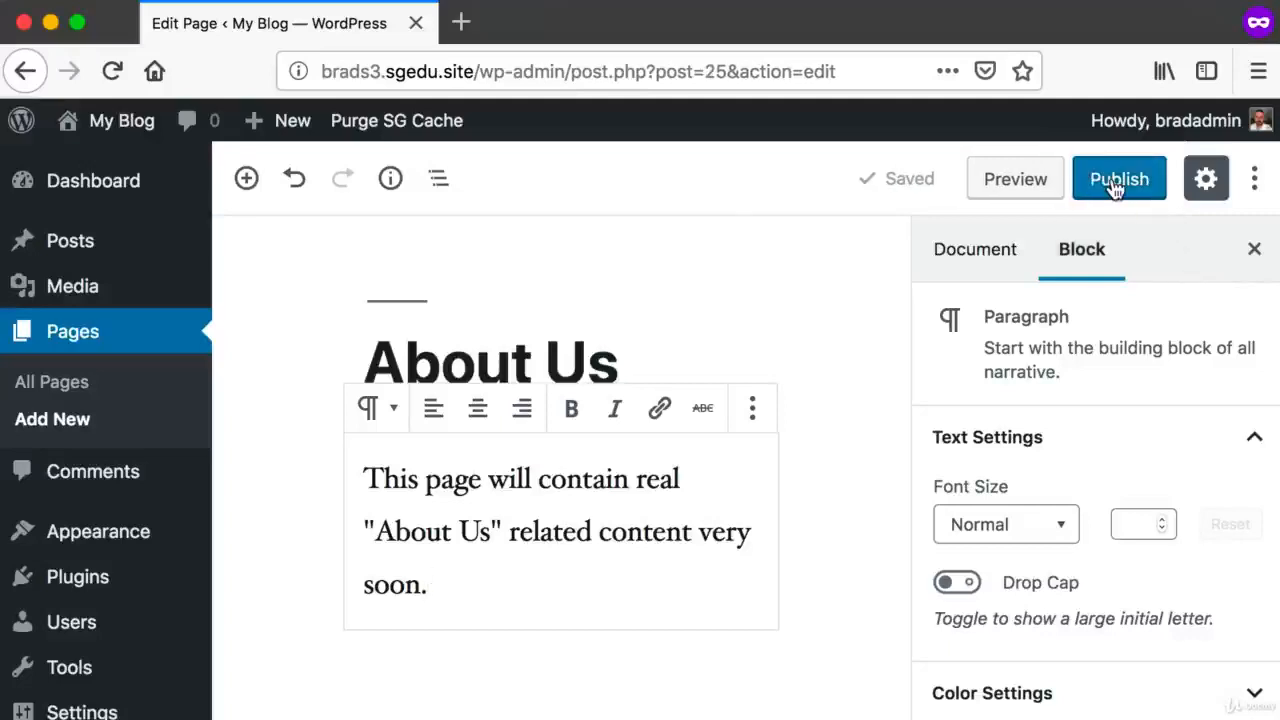
left_click(1115, 186)
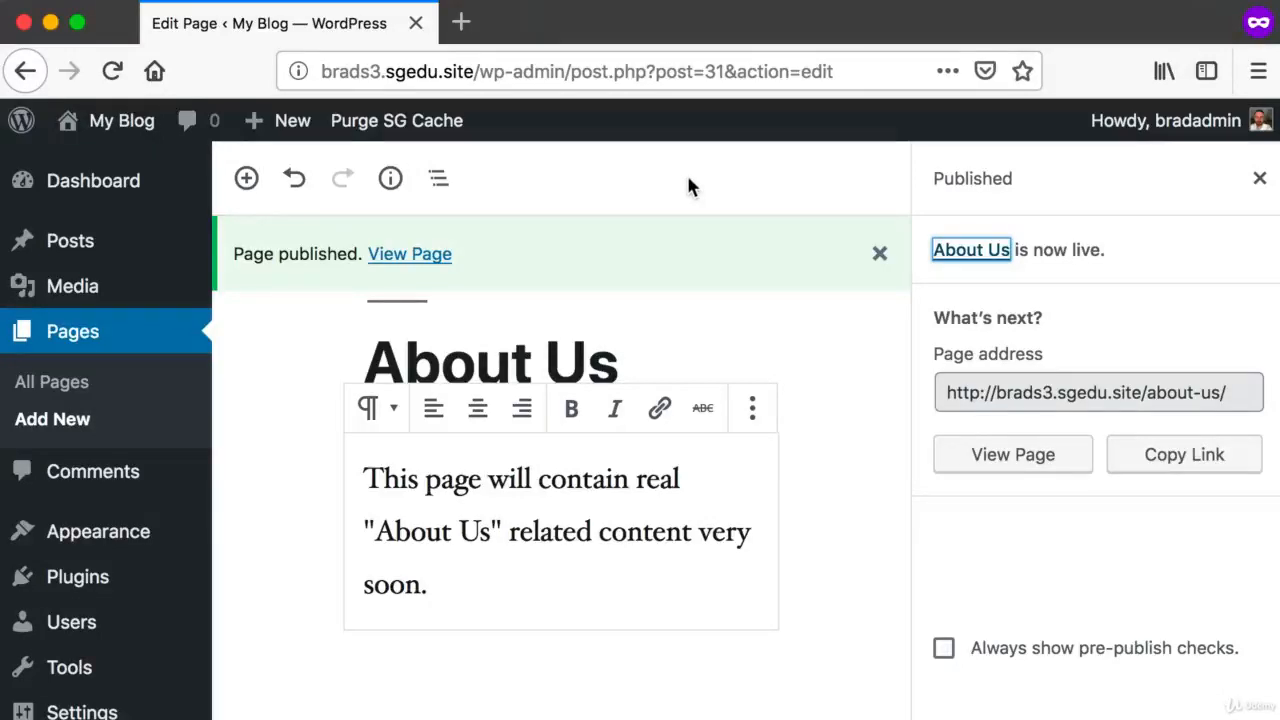
Step: Visit the public homepage of the My Blog site
mouse_move(114, 124)
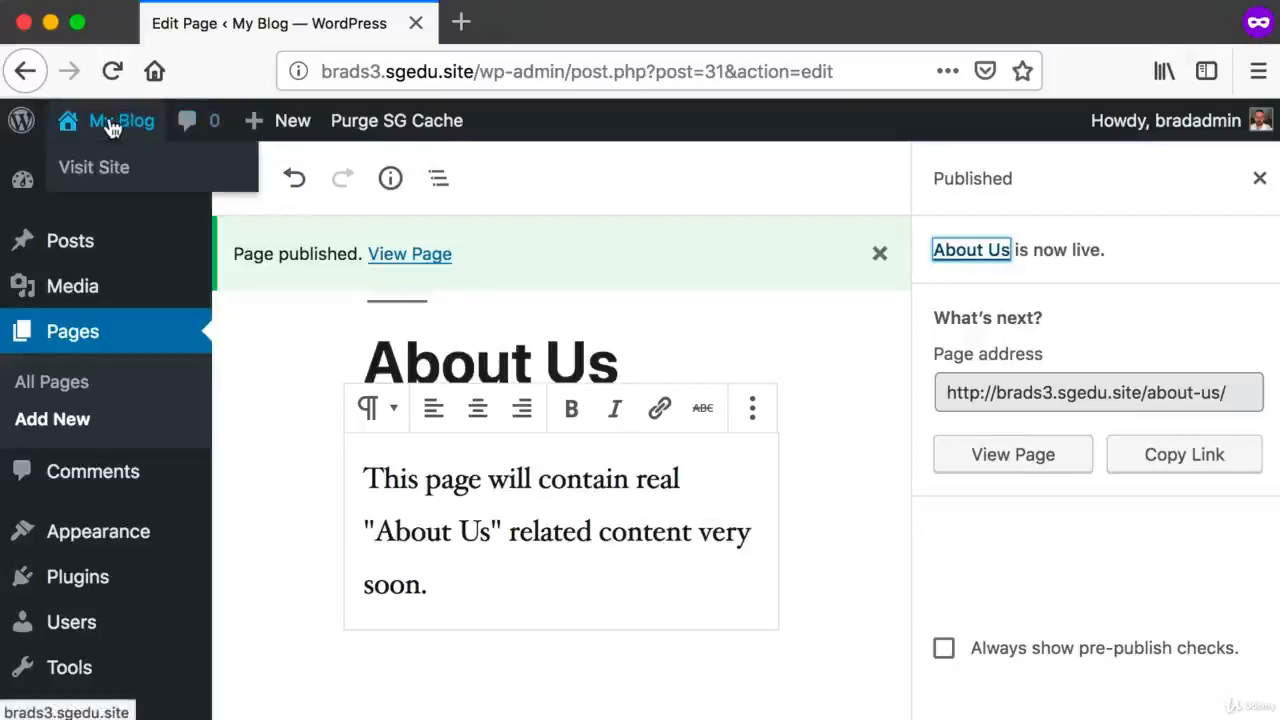
key("super+shift+4")
left_click_drag(50, 98, 90, 141)
left_click(73, 131)
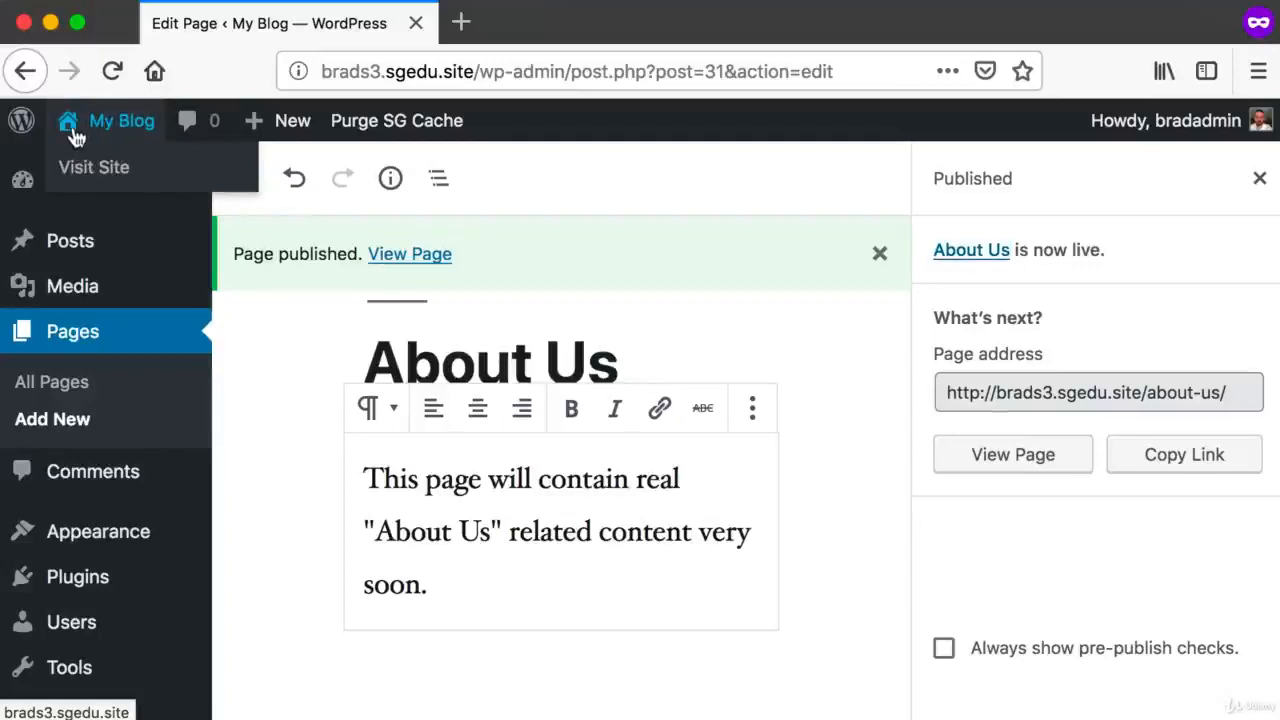
left_click(72, 130)
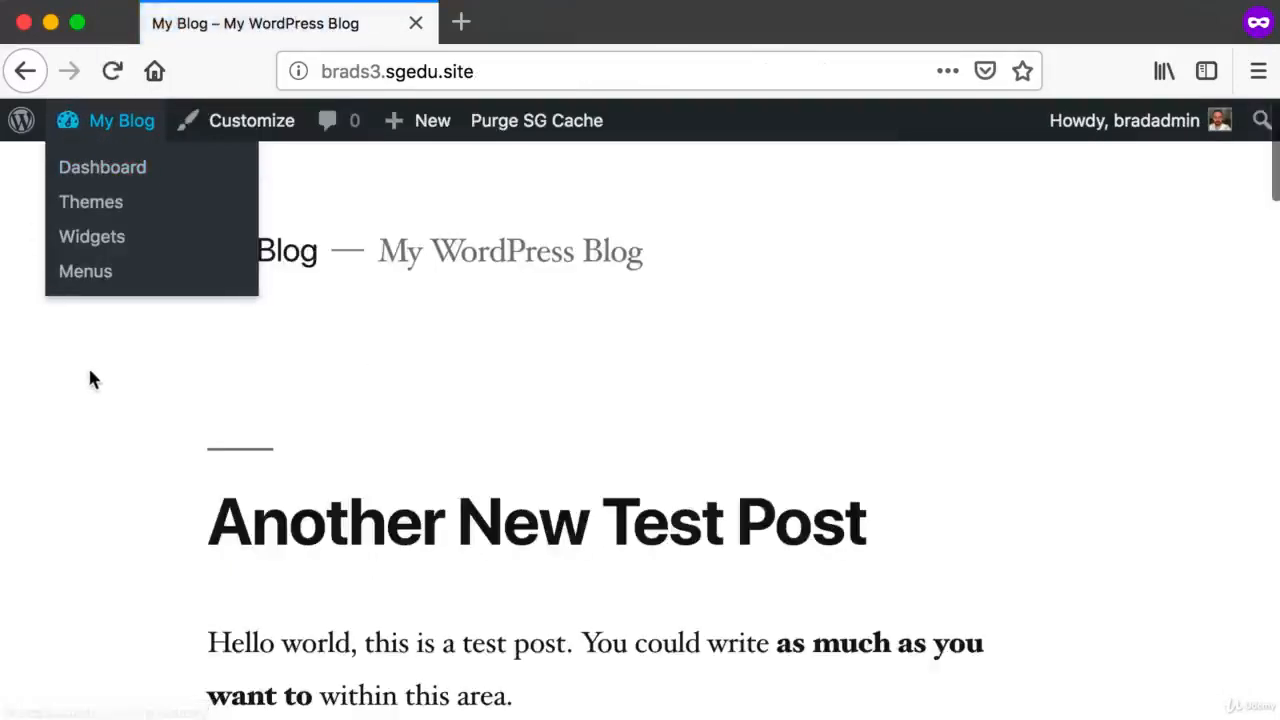
Step: Examine the homepage's header and the empty area between the site title and the first post
scroll(112, 366, "down", 1)
scroll(112, 367, "up", 1)
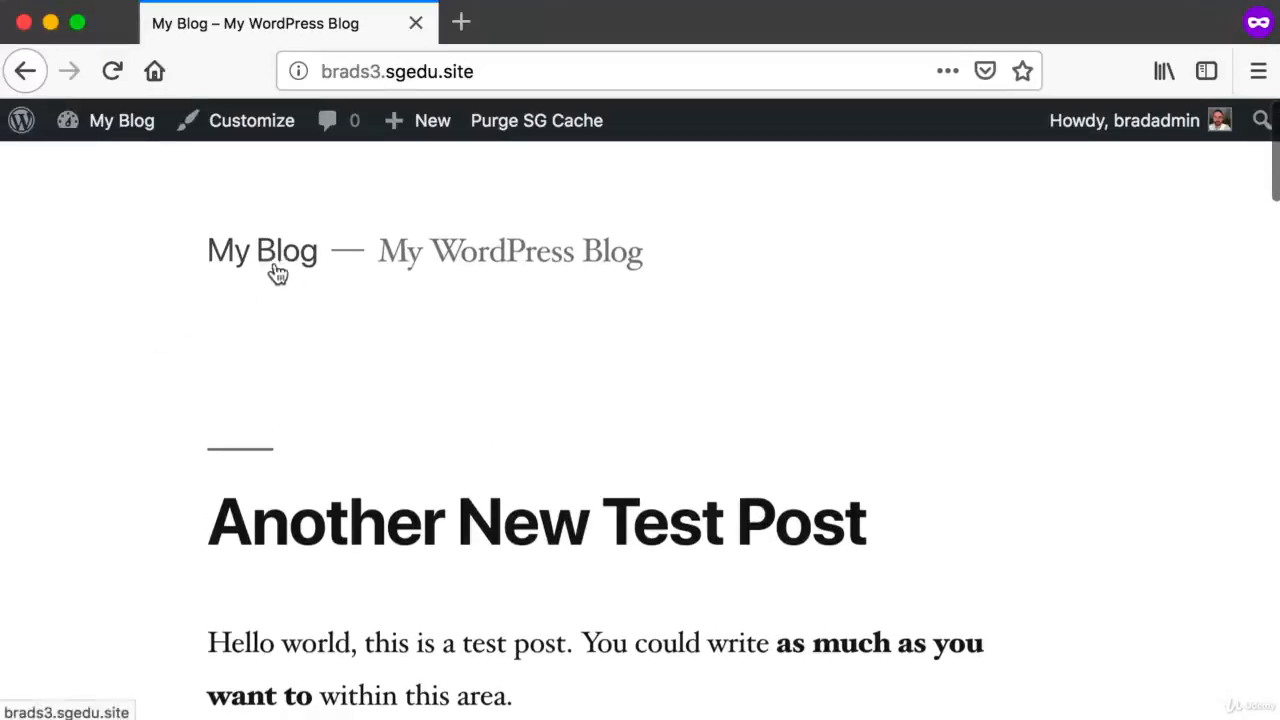
key("super+shift+4")
left_click_drag(192, 292, 885, 374)
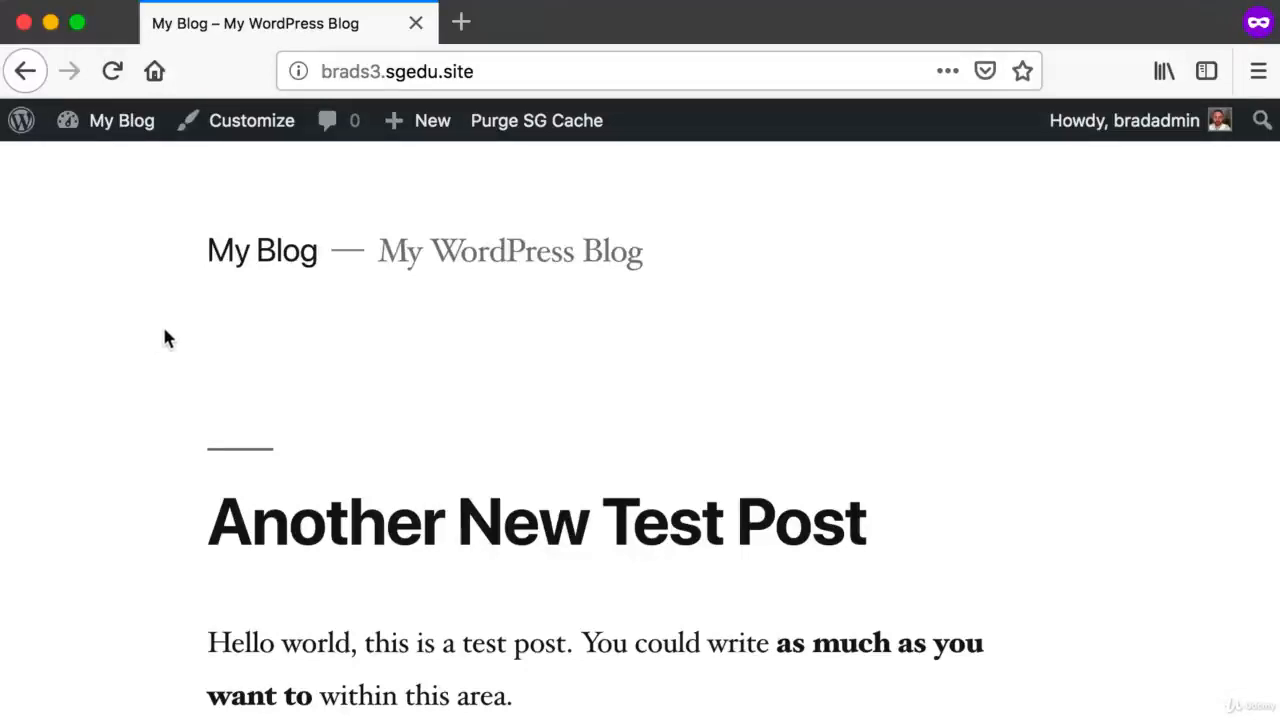
key("super+shift+4")
left_click_drag(204, 297, 966, 368)
key("super+shift+4")
left_click_drag(208, 306, 508, 357)
key("Escape")
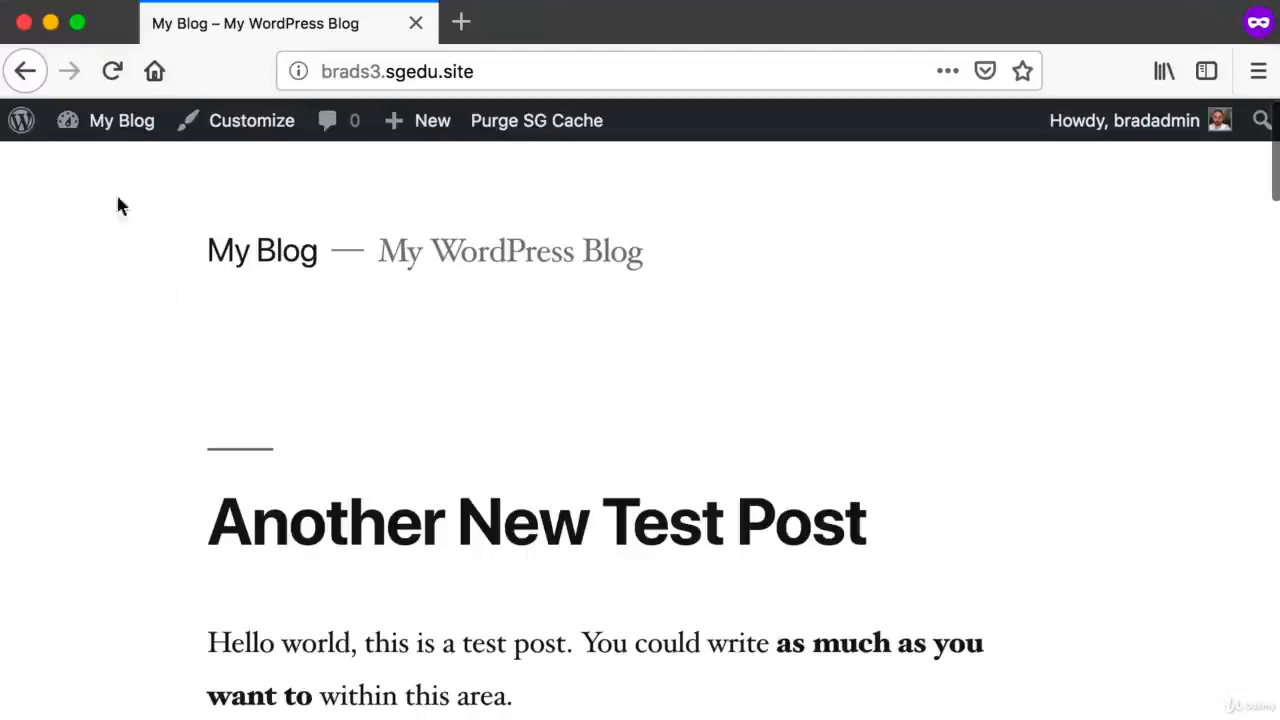
Step: Return to the site's admin dashboard and create another new page titled "Contact Us"
mouse_move(103, 120)
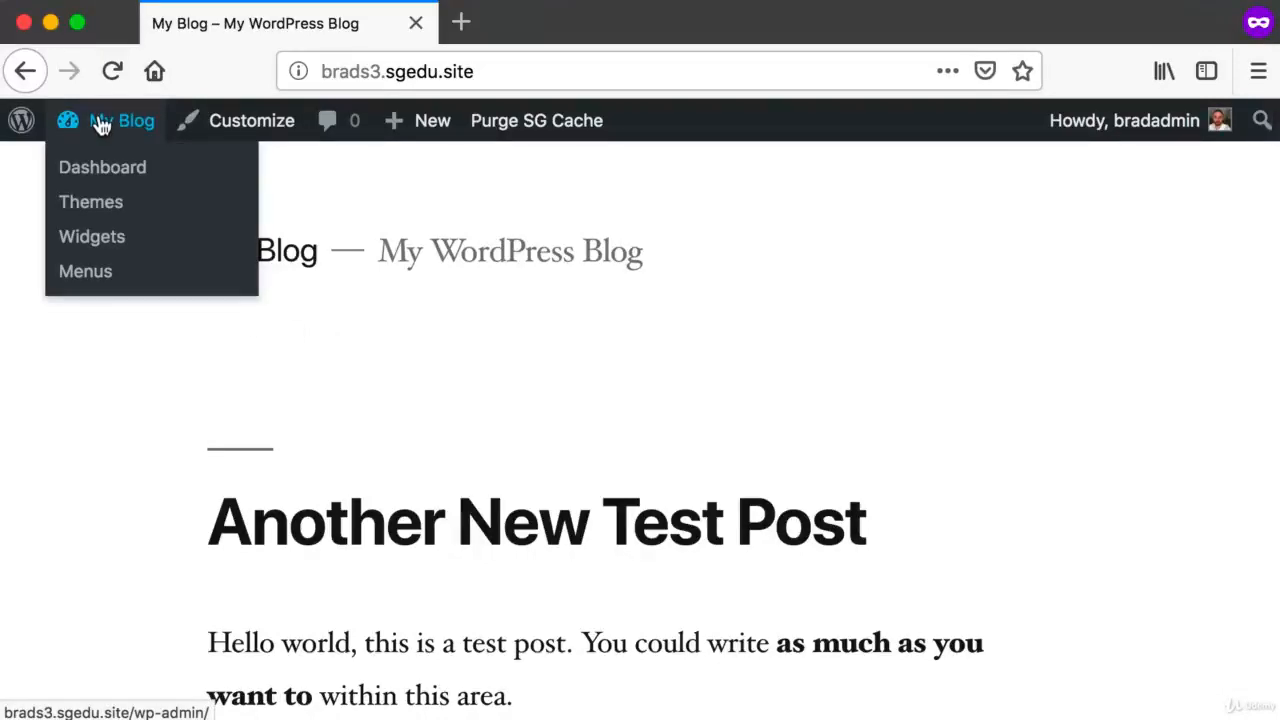
left_click(102, 122)
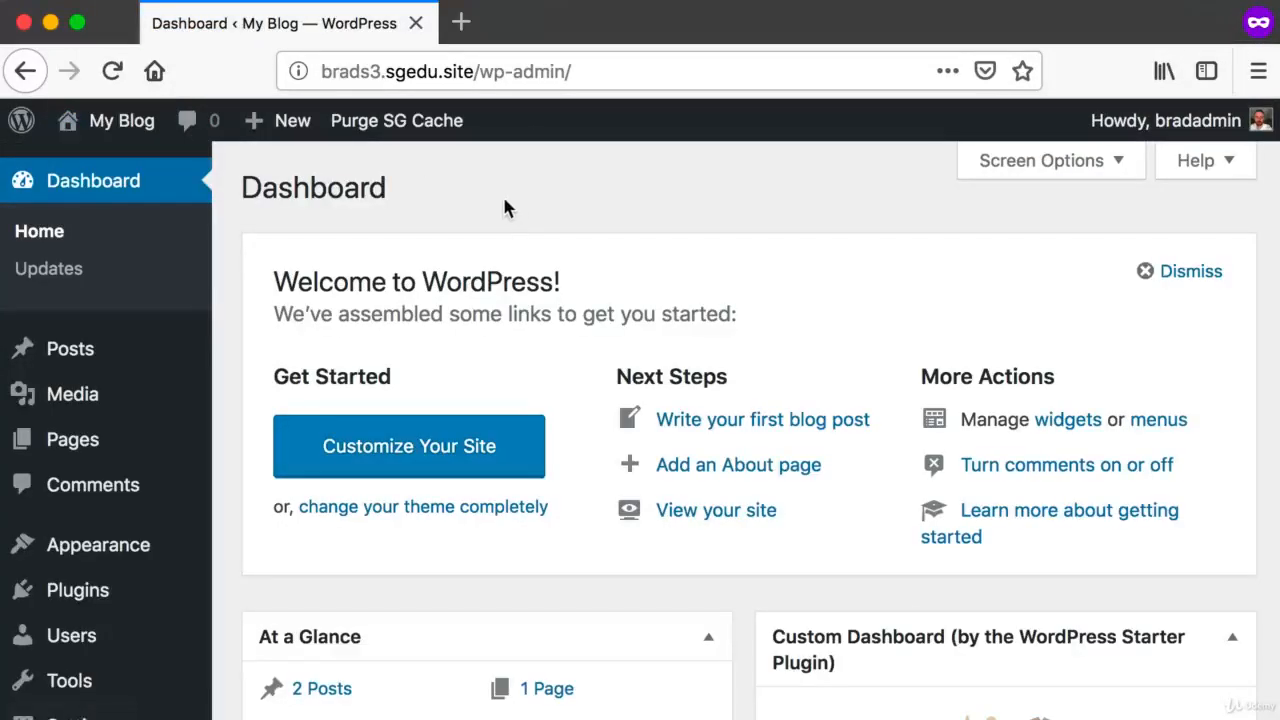
mouse_move(132, 430)
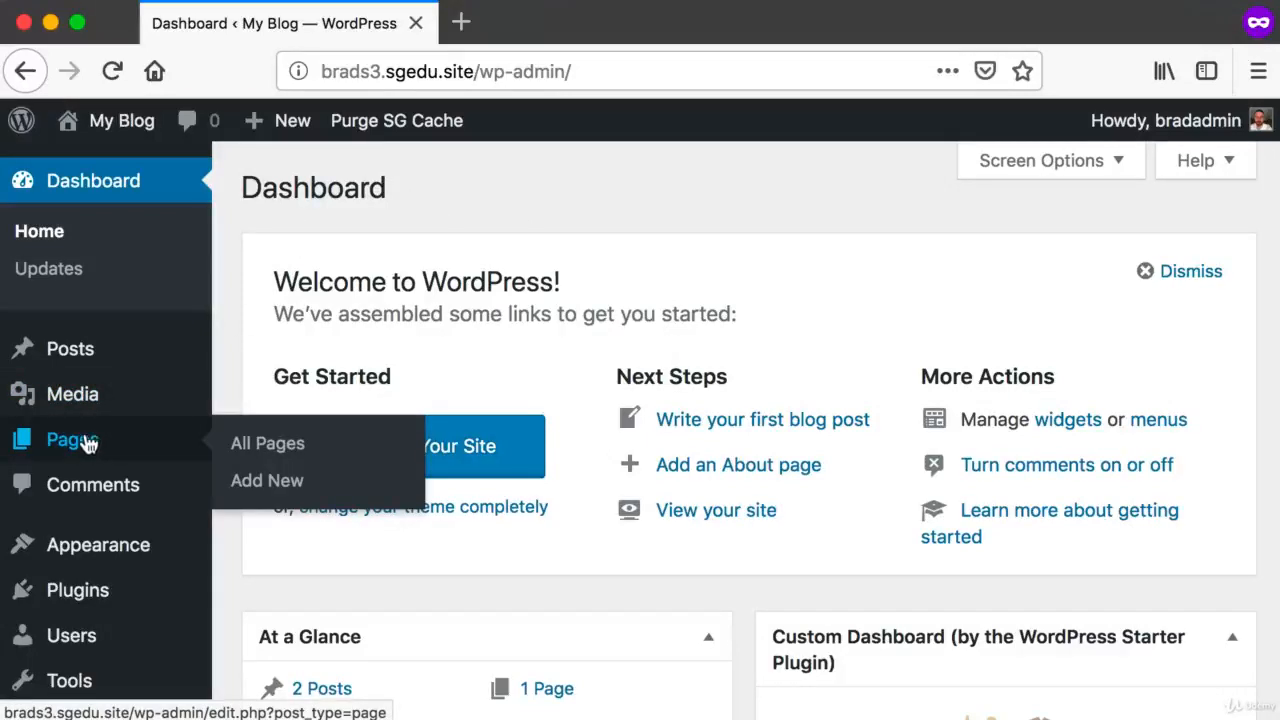
left_click(299, 487)
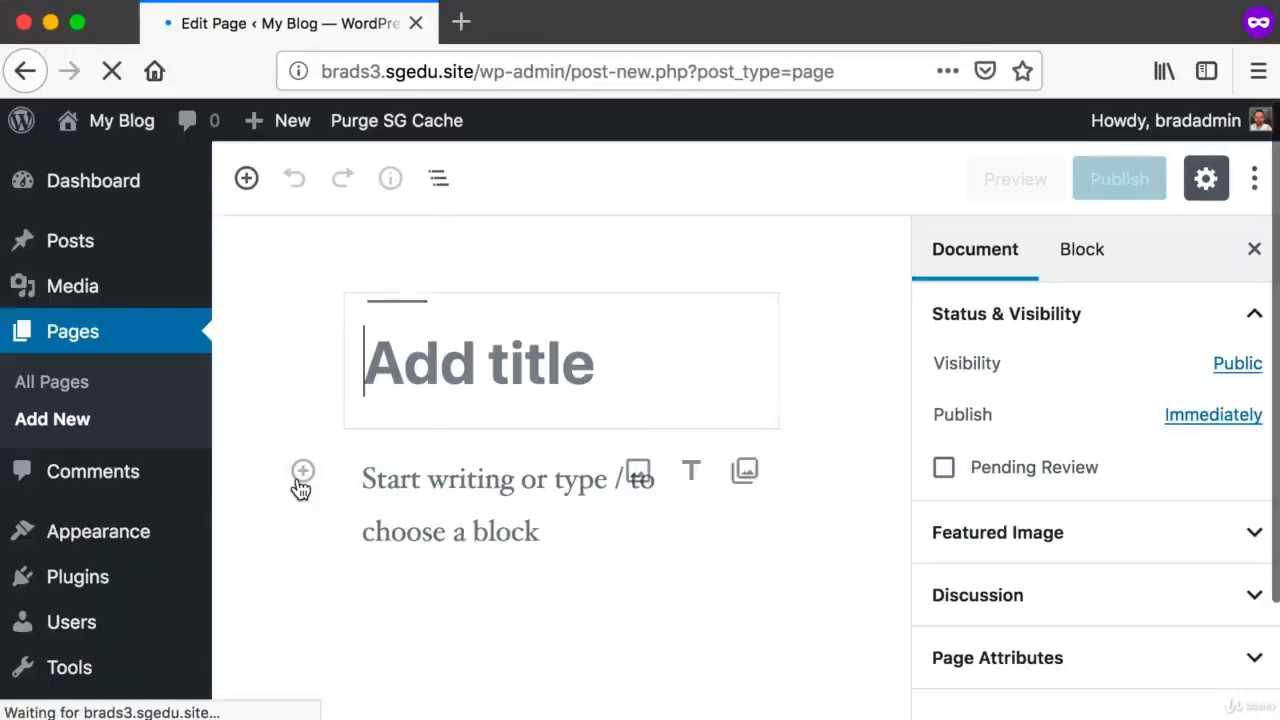
left_click(528, 350)
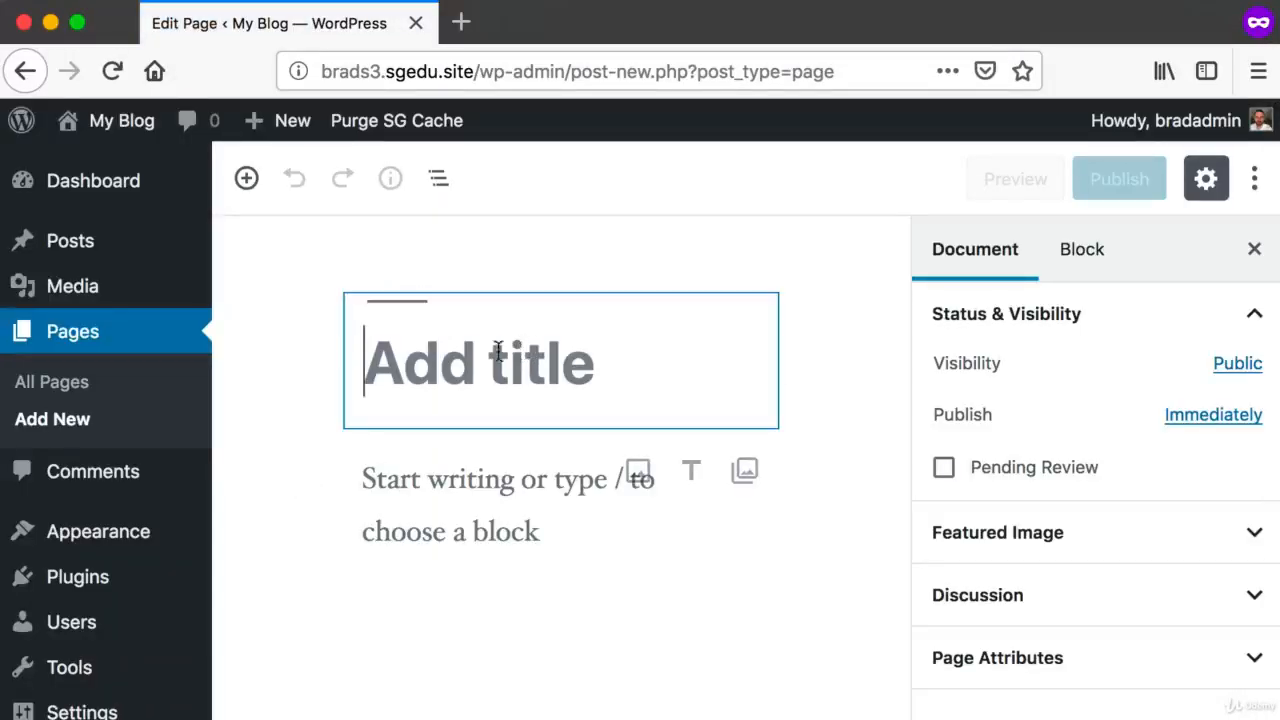
type("Contact Us")
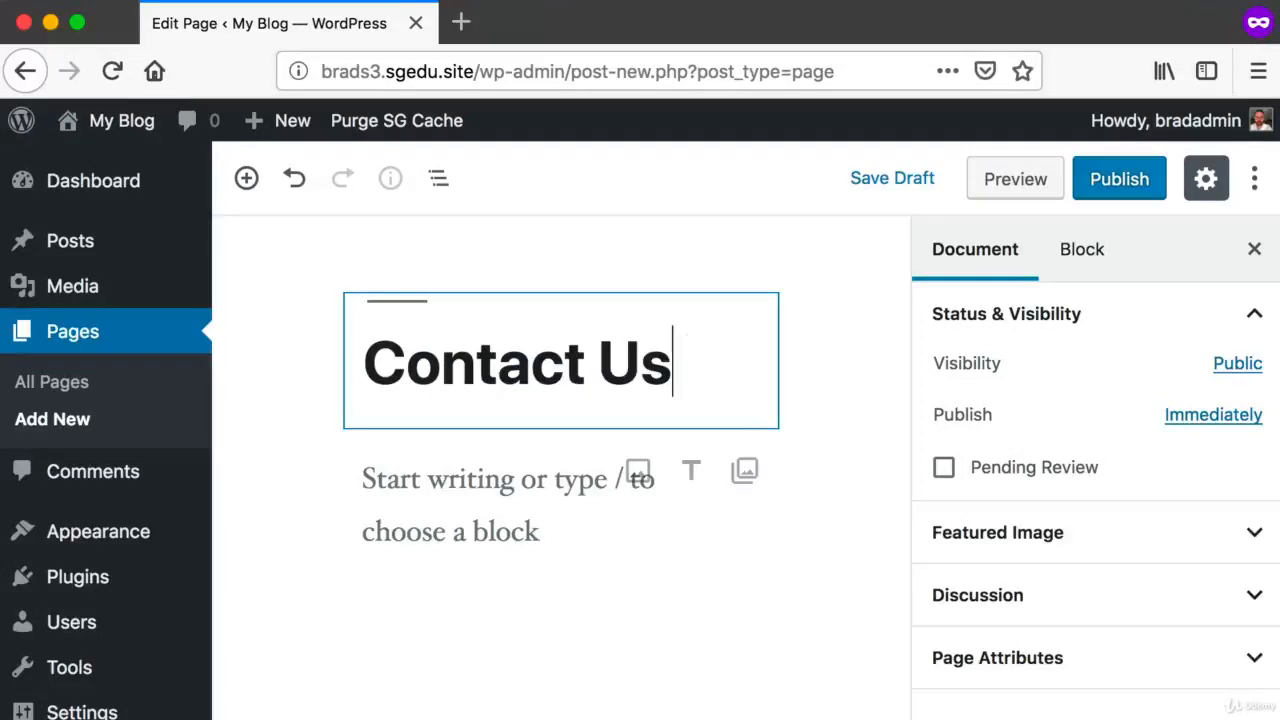
Step: Enter the Contact Us page body: This page will contain real "Contact Us" related content very soon
left_click(466, 480)
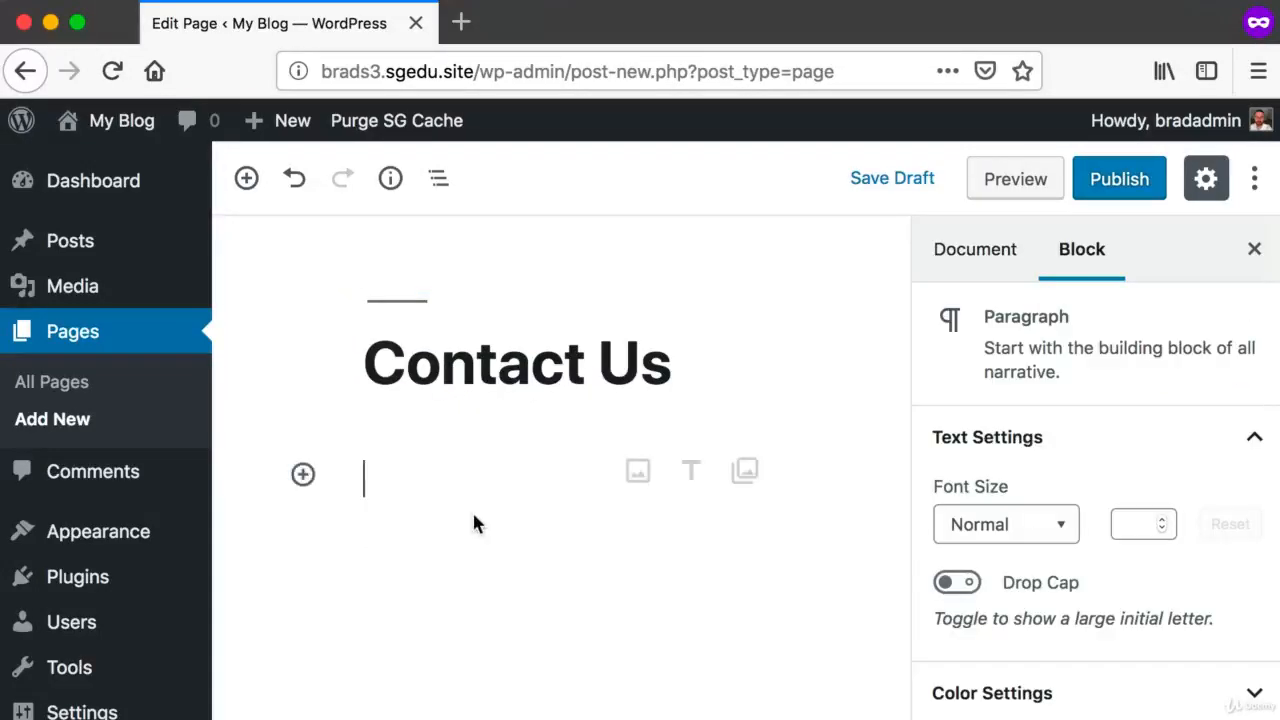
type("This page")
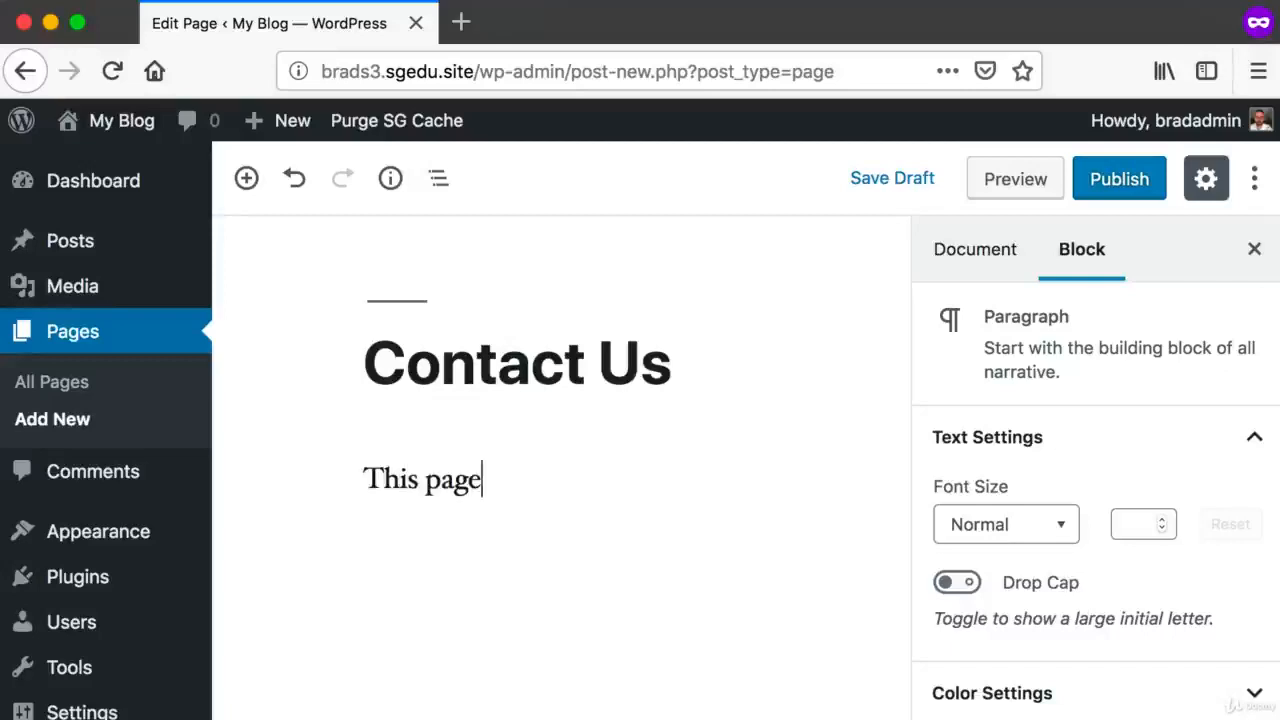
type(" will c")
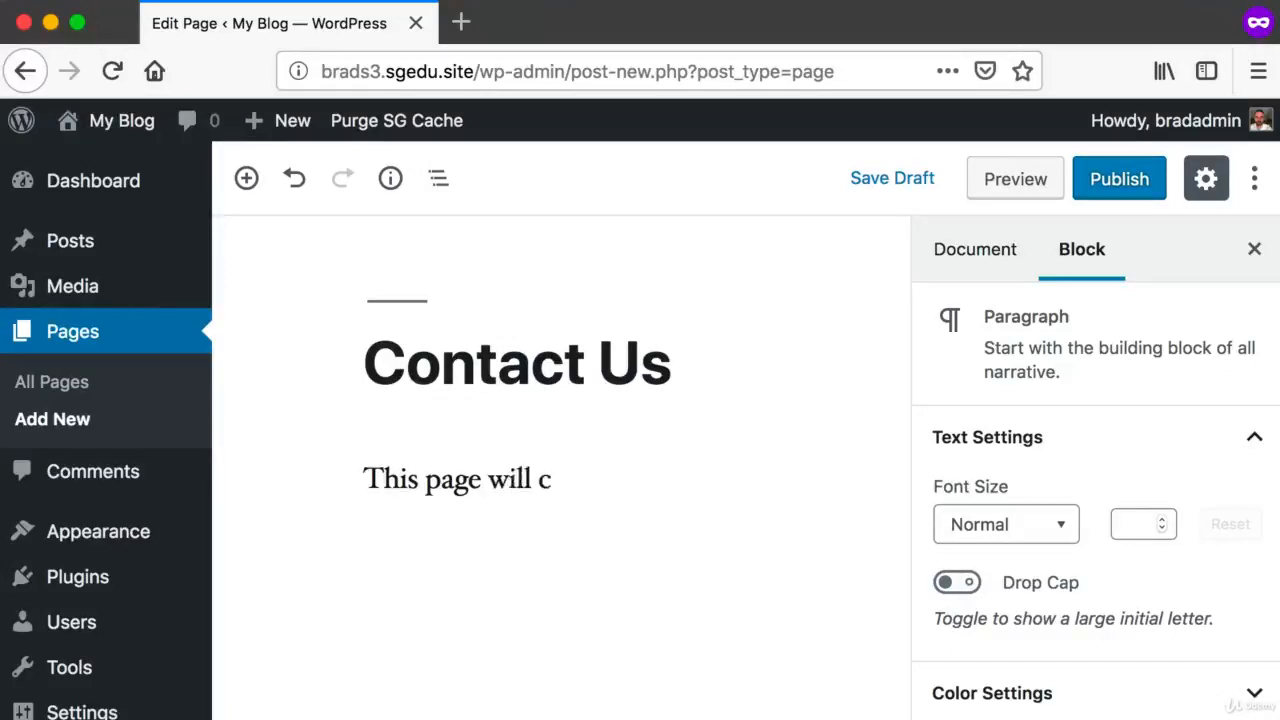
type("ontain real \"Contact Us")
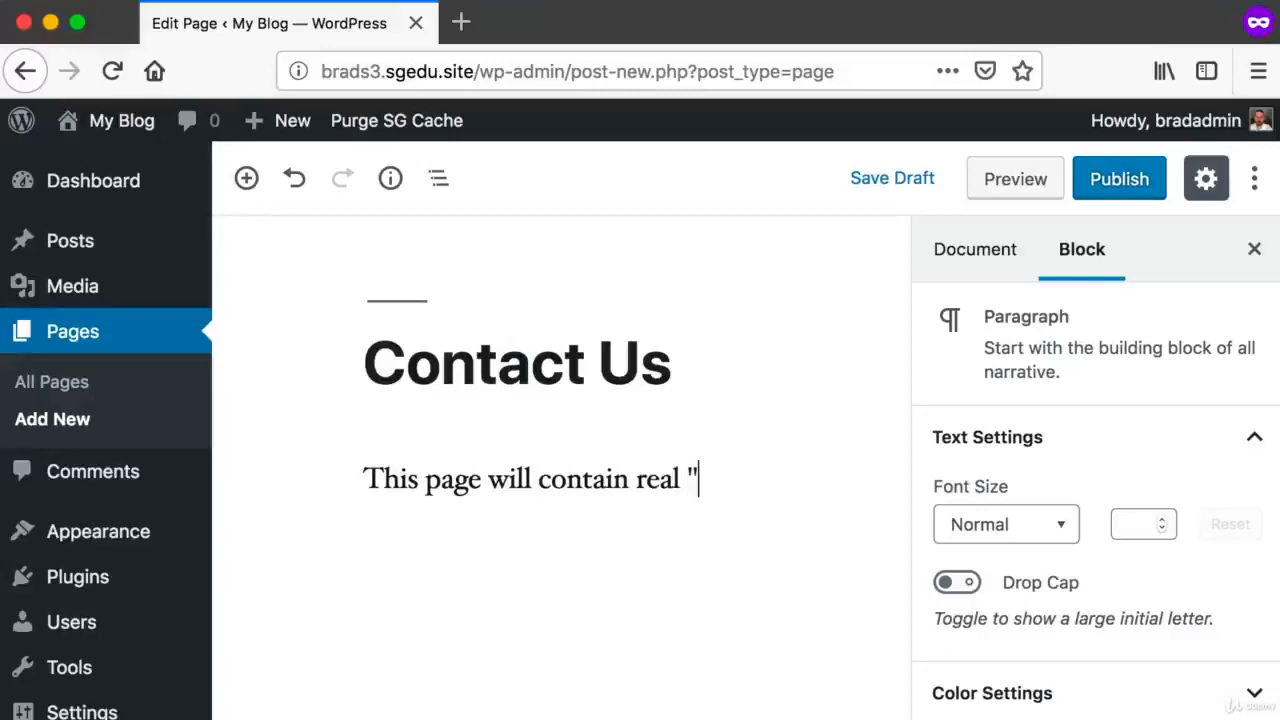
type("\" rel")
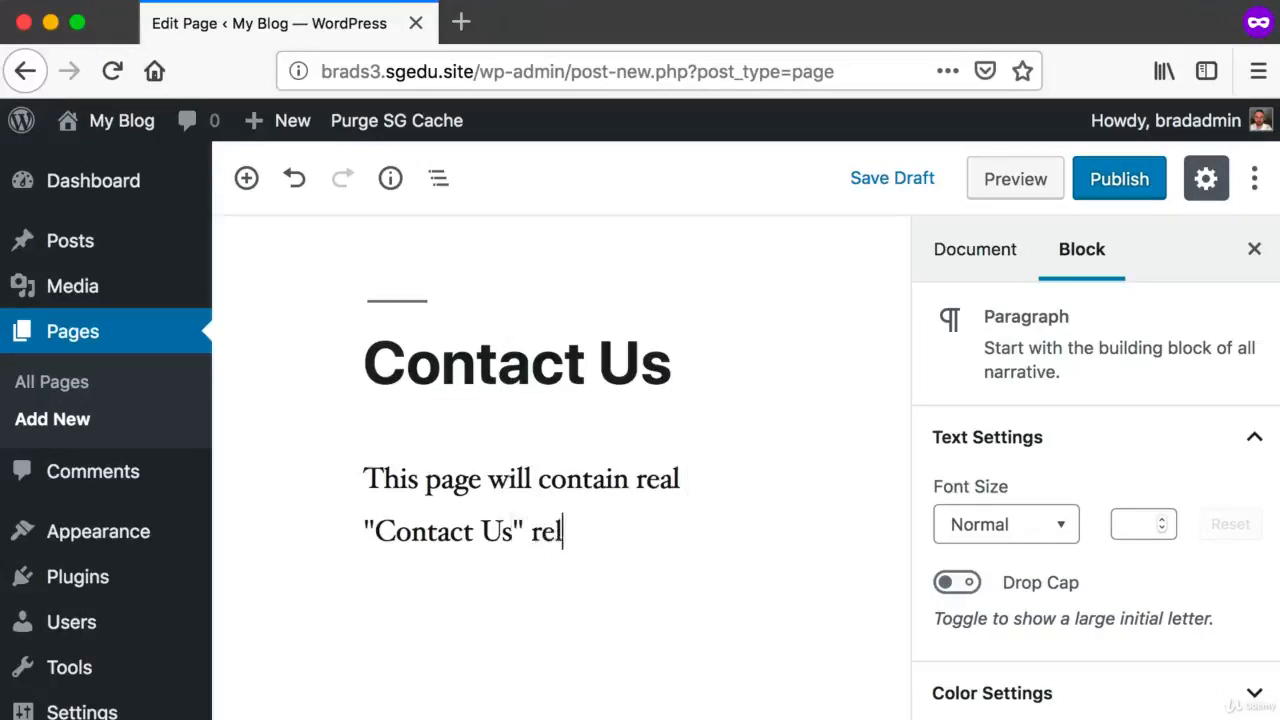
type("ated content very soon.")
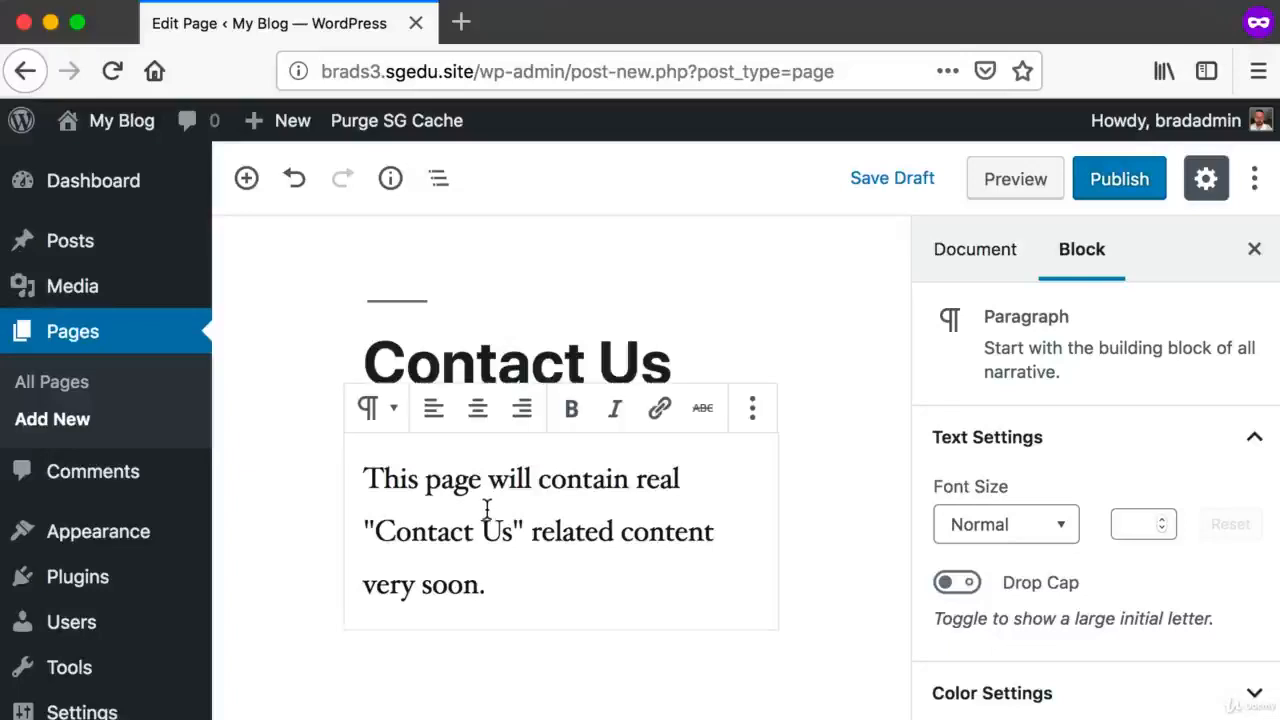
Step: Publish the Contact Us page
key("super+shift+4")
left_click_drag(1066, 116, 1171, 231)
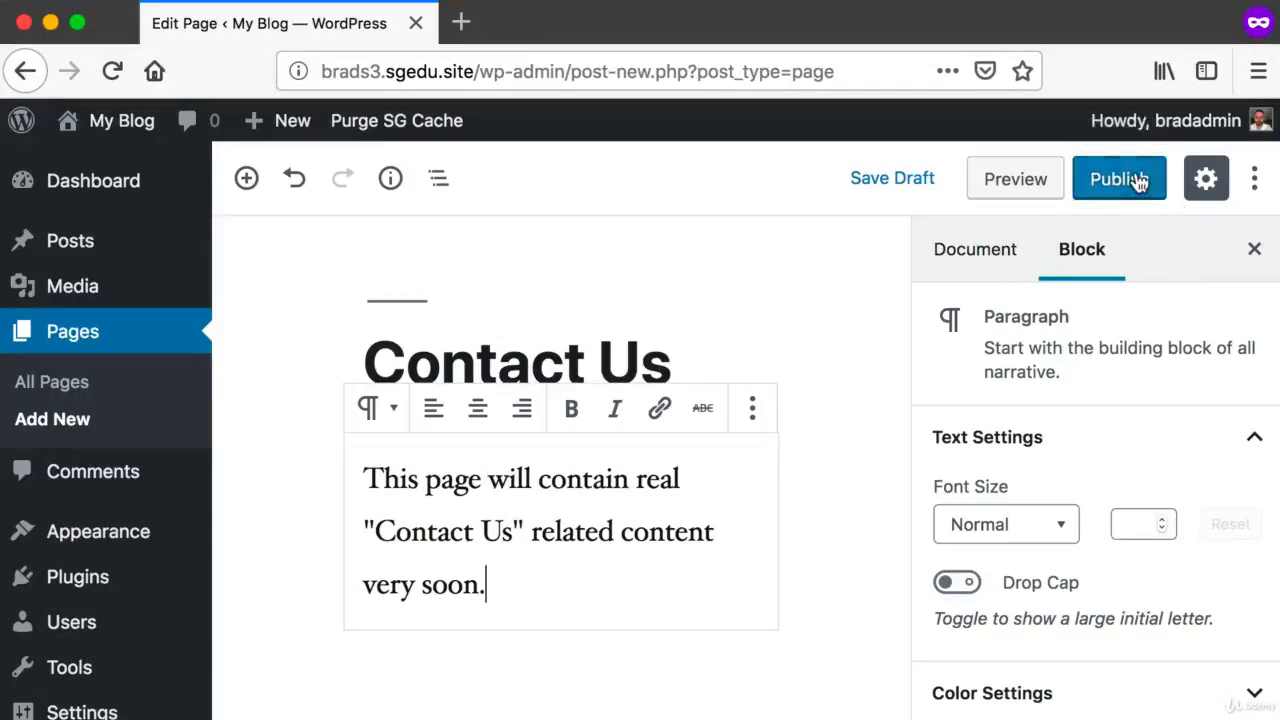
left_click(1137, 180)
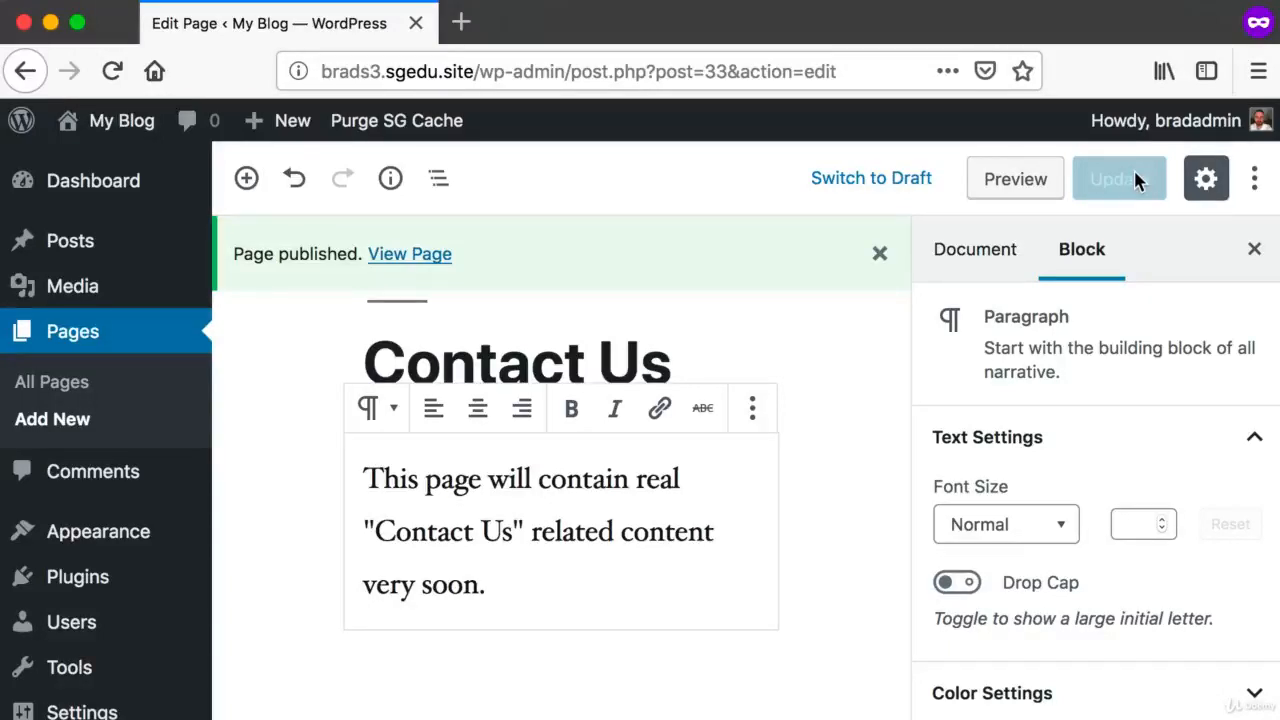
Step: Visit the public homepage of My Blog and examine the header area below the site title for navigation links
left_click(114, 131)
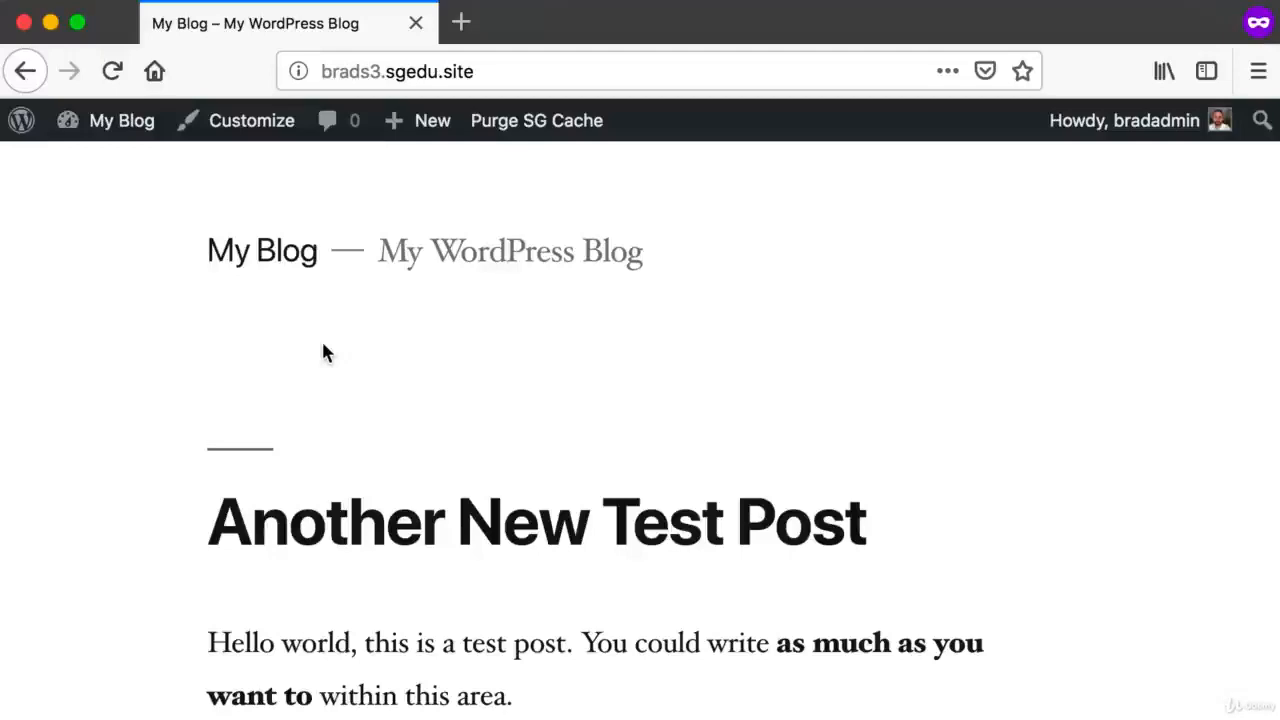
key("super+shift+4")
left_click_drag(165, 278, 986, 350)
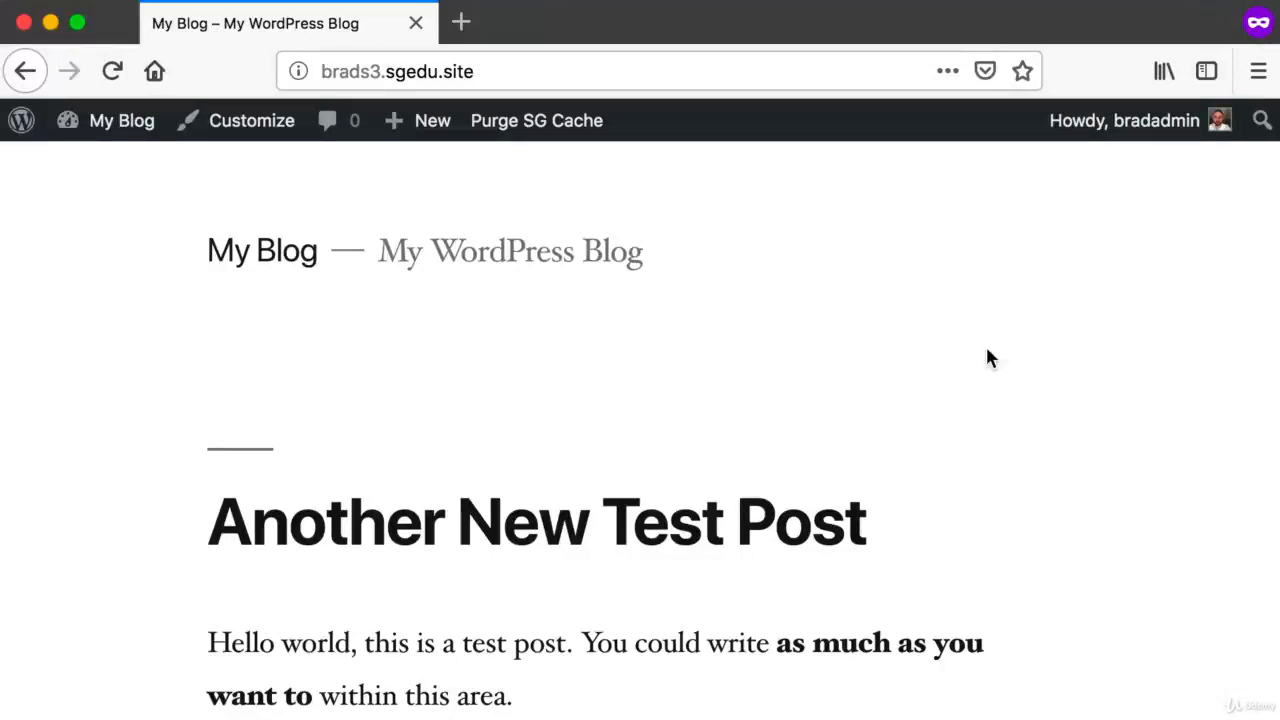
Step: Go back to the site's admin dashboard and open the page for managing navigation menus
mouse_move(118, 129)
key("super+shift+4")
left_click_drag(49, 99, 139, 147)
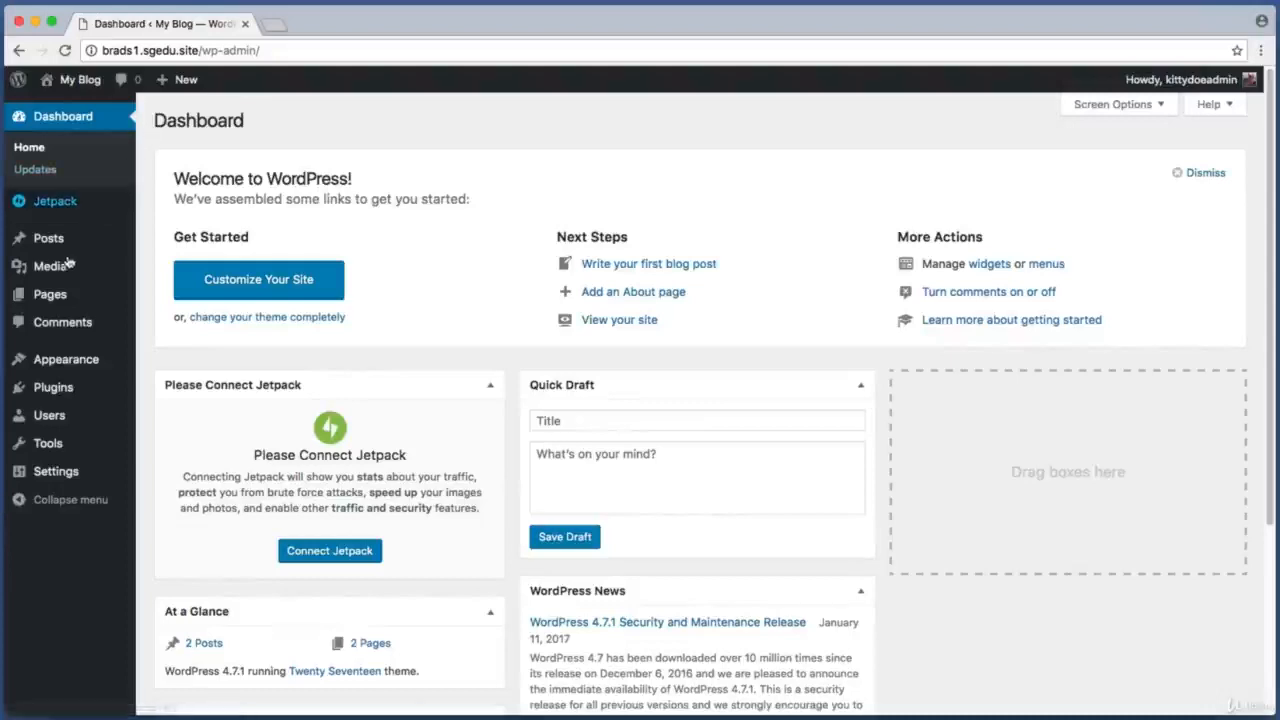
mouse_move(60, 364)
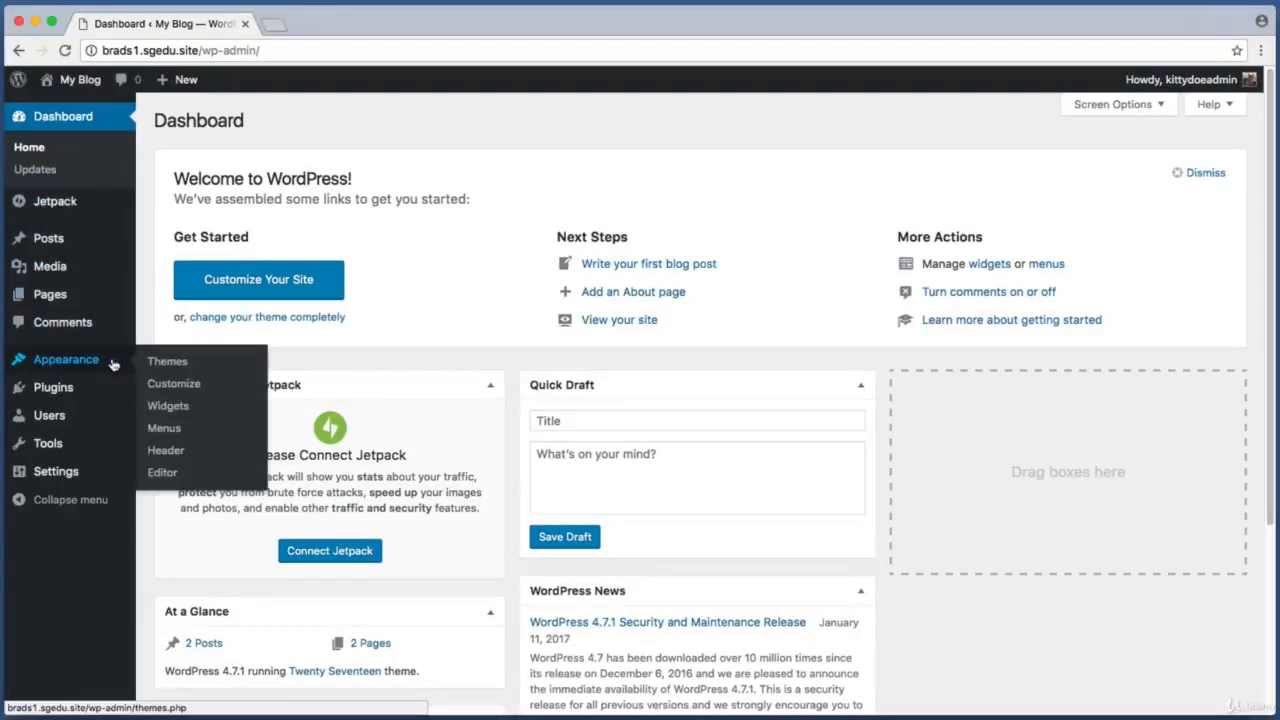
left_click(164, 428)
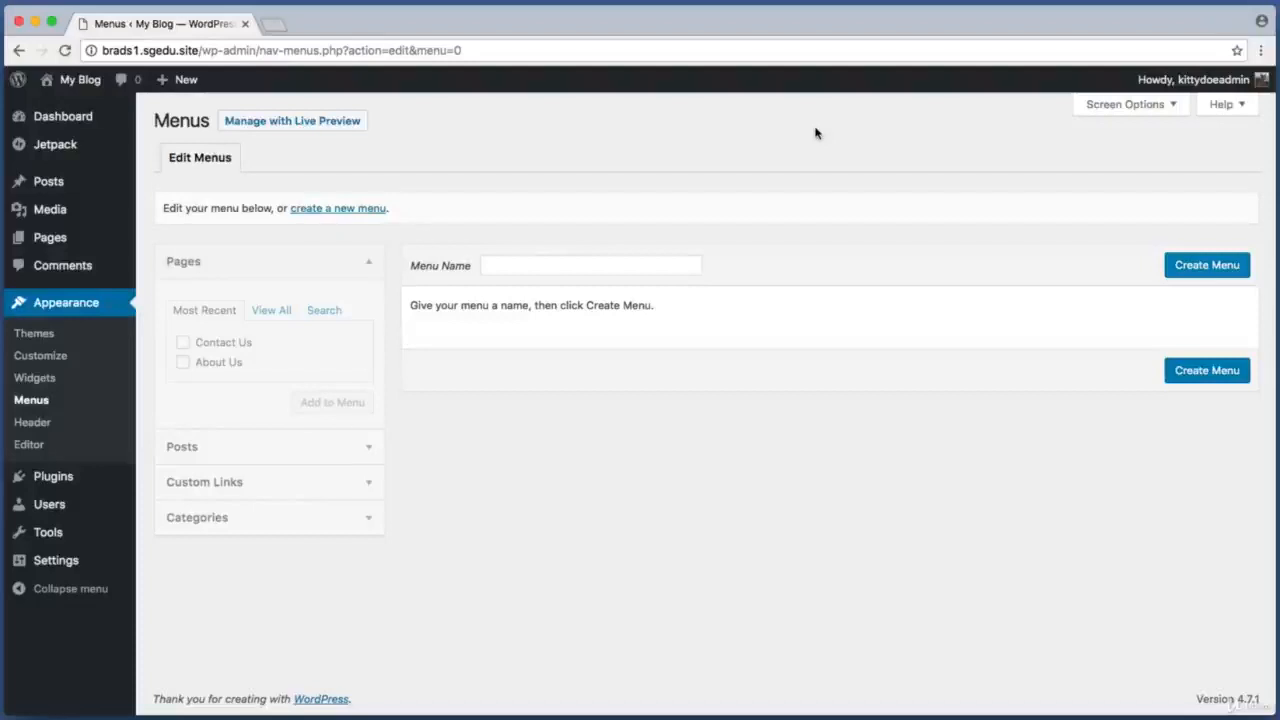
Step: Create a new navigation menu named "Main Menu"
key("super+shift+4")
left_click_drag(468, 245, 714, 283)
left_click(597, 264)
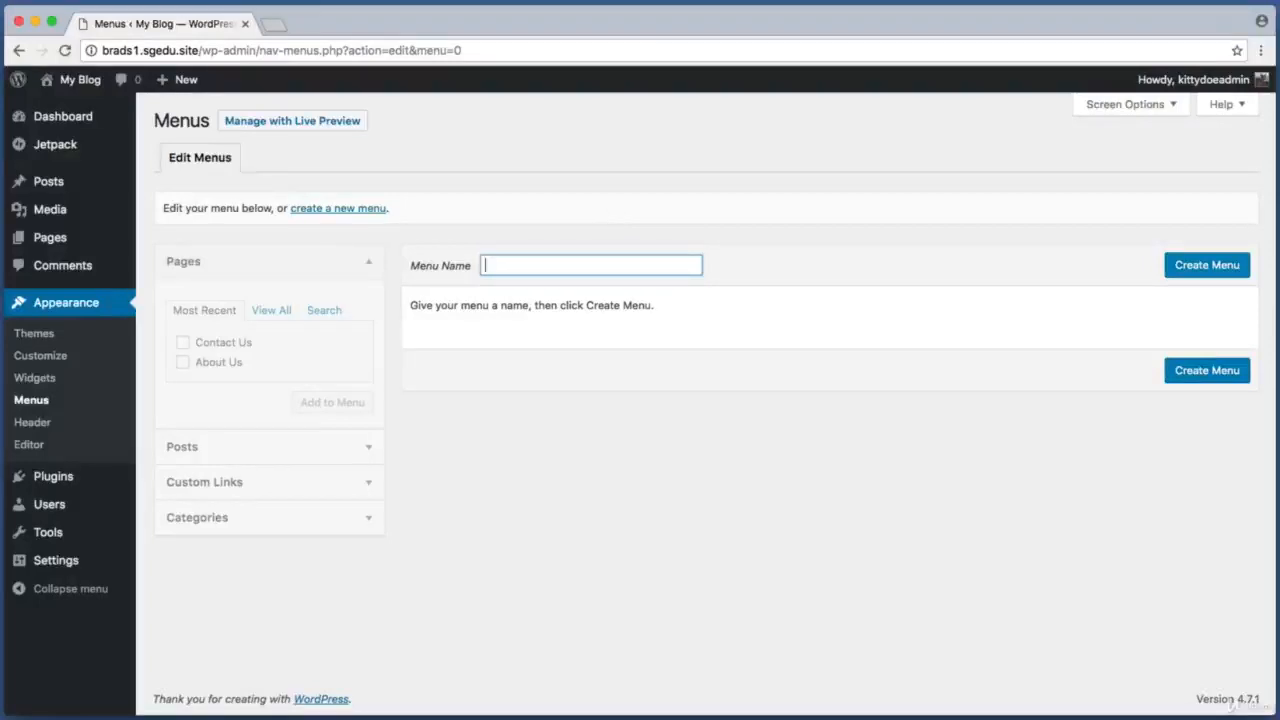
type("Main Men")
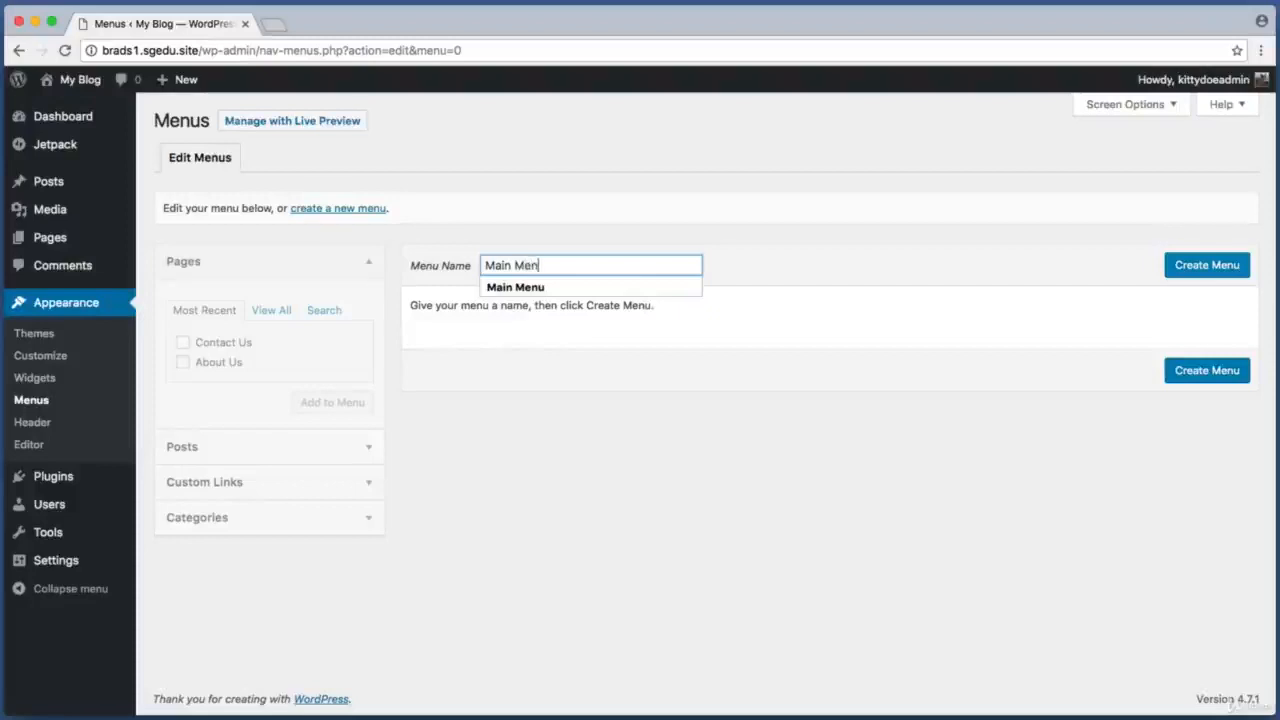
left_click_drag(683, 266, 411, 264)
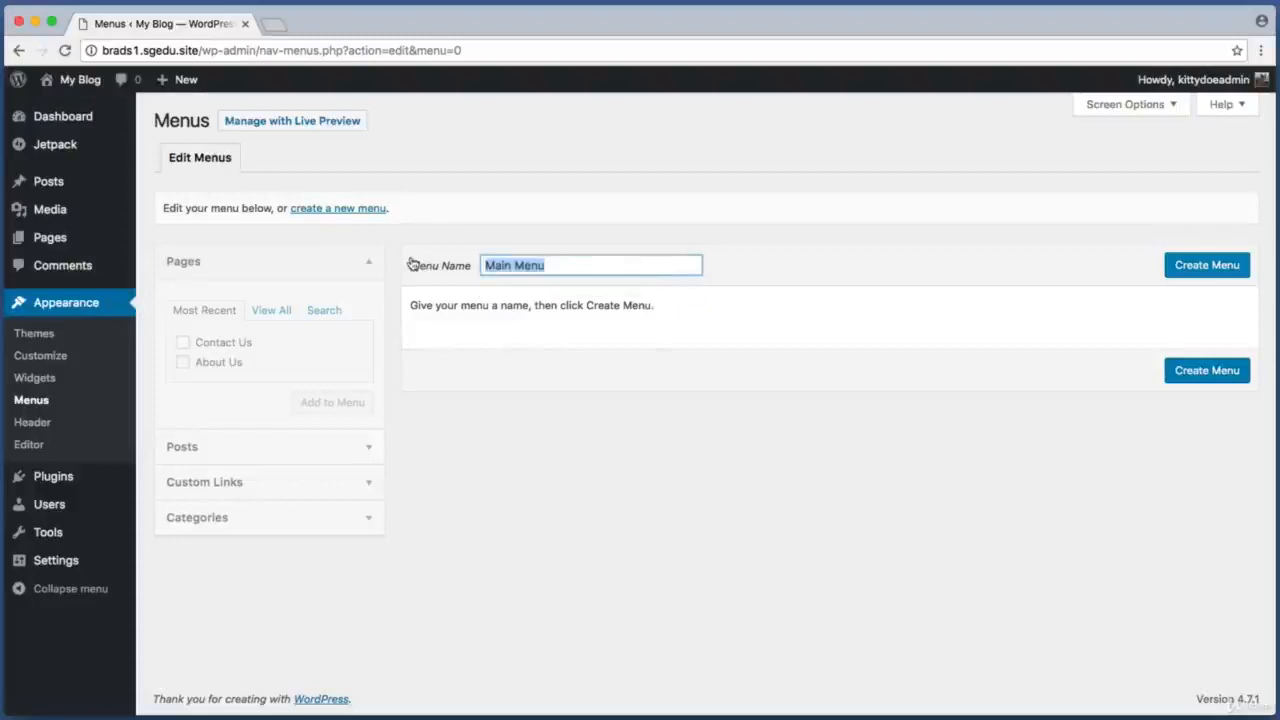
left_click(731, 243)
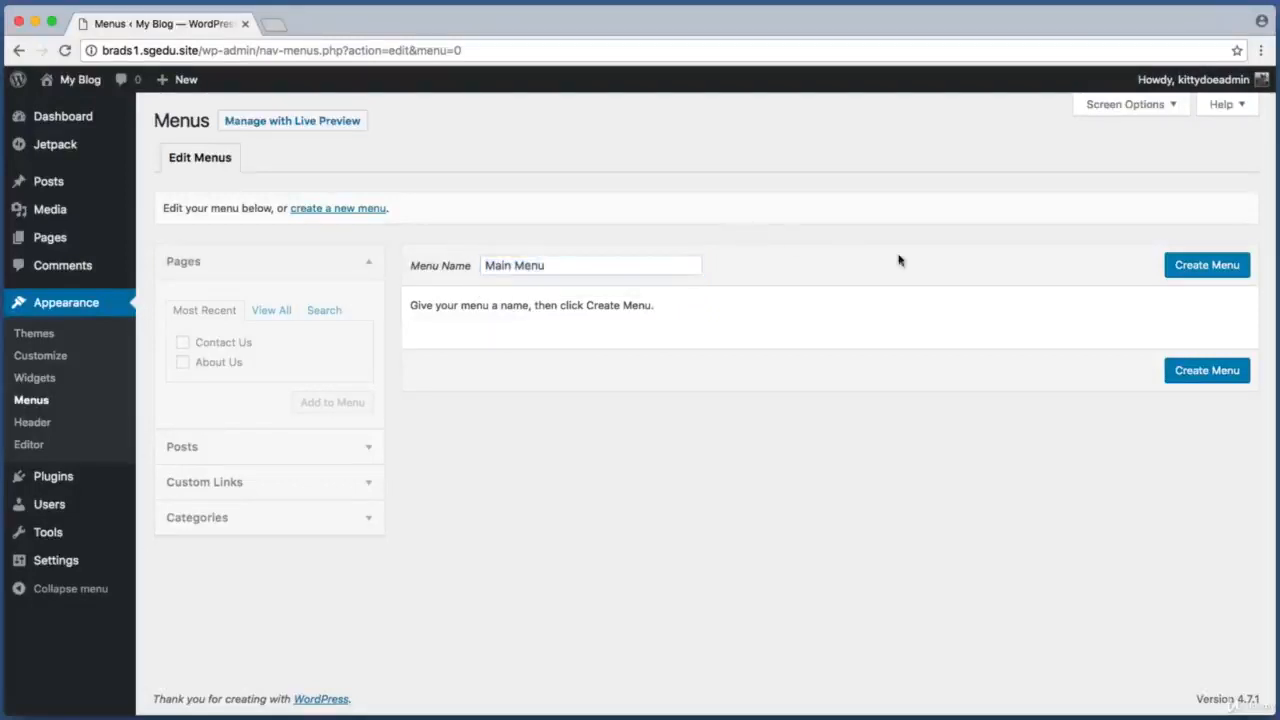
left_click(1208, 270)
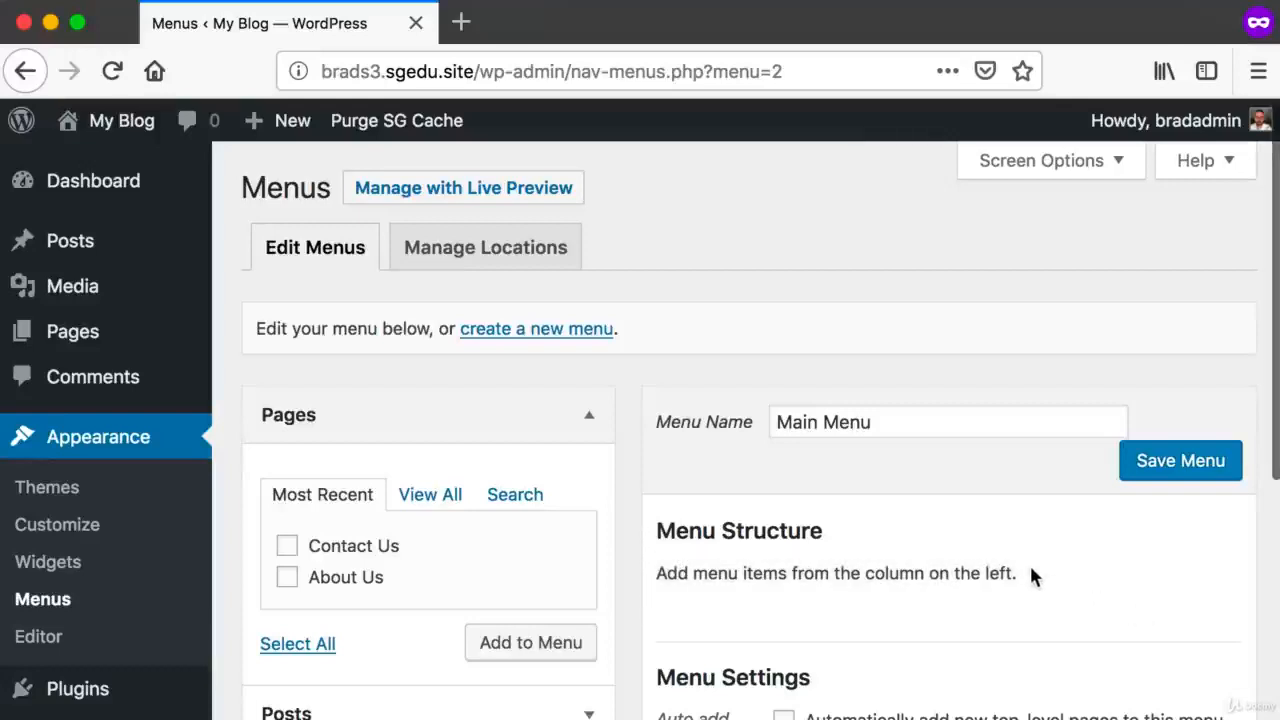
Step: Add the About Us page to Main Menu as its first item
key("super+shift+4")
left_click_drag(253, 532, 621, 583)
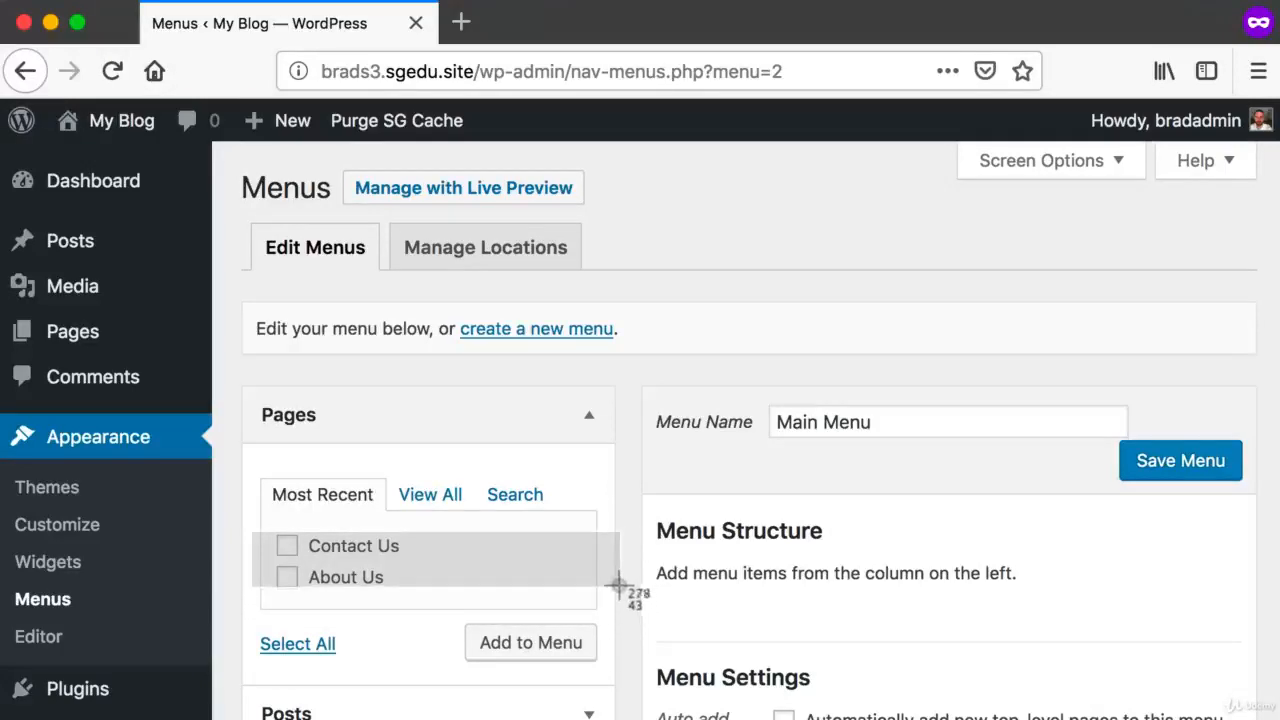
key("Escape")
key("super+shift+4")
left_click_drag(242, 554, 587, 600)
key("super+shift+4")
left_click_drag(270, 588, 430, 565)
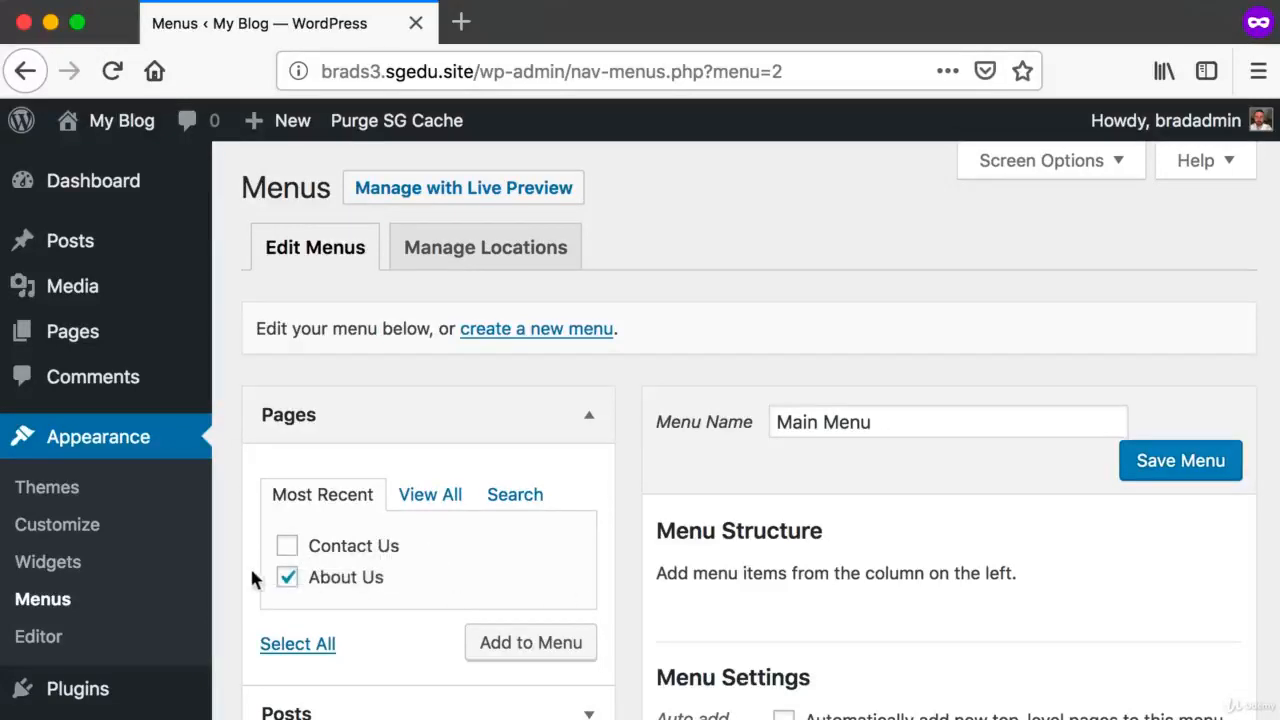
key("super+shift+4")
left_click_drag(456, 614, 623, 677)
left_click(529, 642)
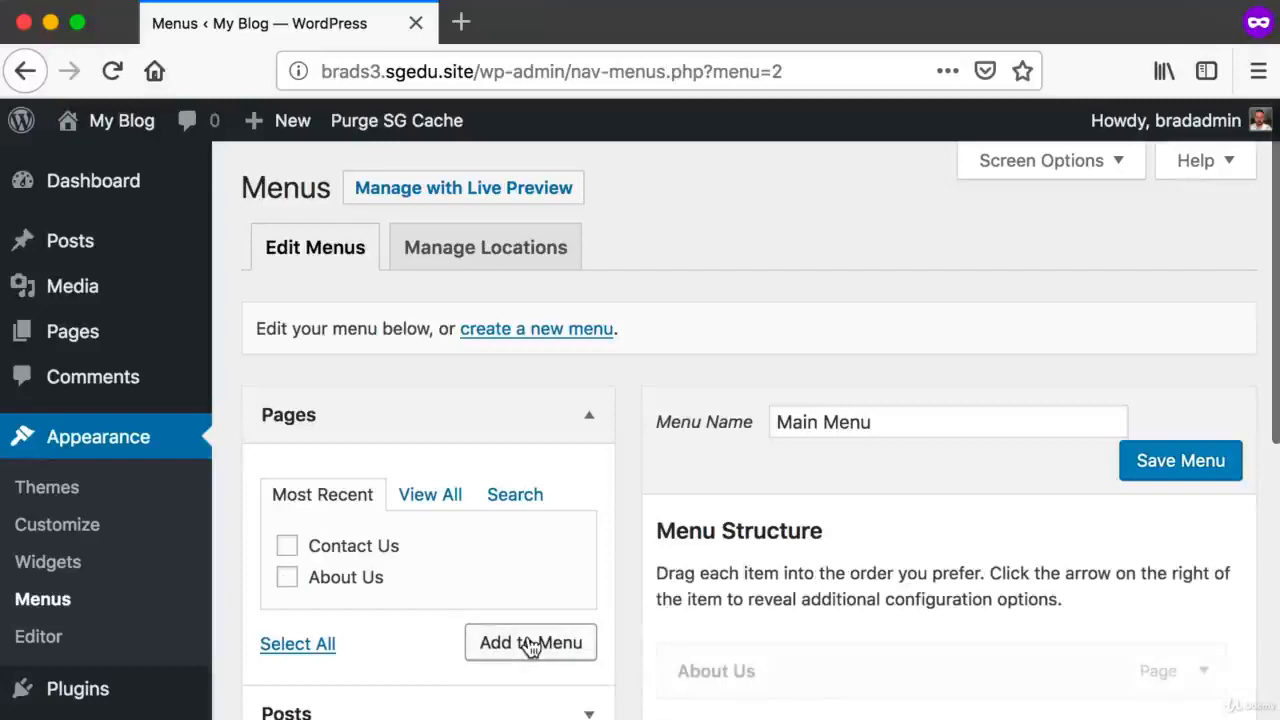
scroll(743, 557, "down", 3)
key("super+shift+4")
left_click_drag(662, 429, 658, 514)
key("super+shift+4")
scroll(737, 523, "up", 1)
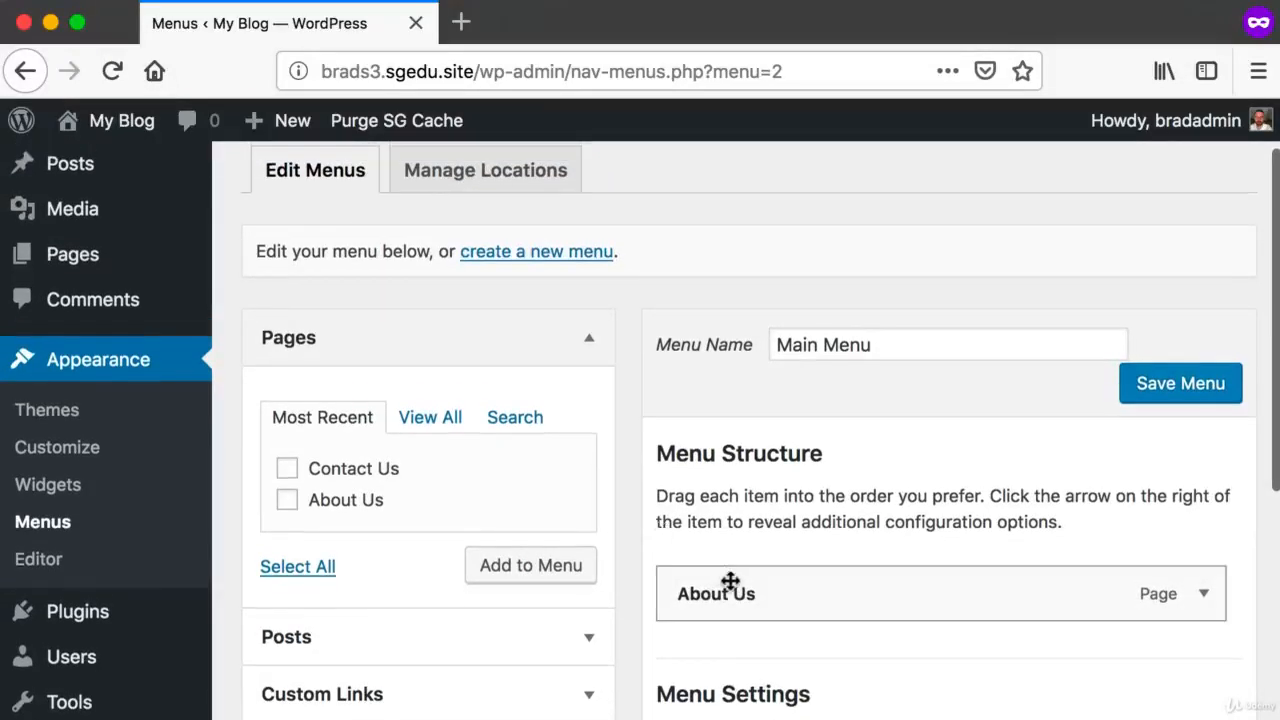
Step: Add the Contact Us page to Main Menu below the About Us item
key("super+shift+4")
left_click_drag(270, 445, 466, 486)
left_click(286, 470)
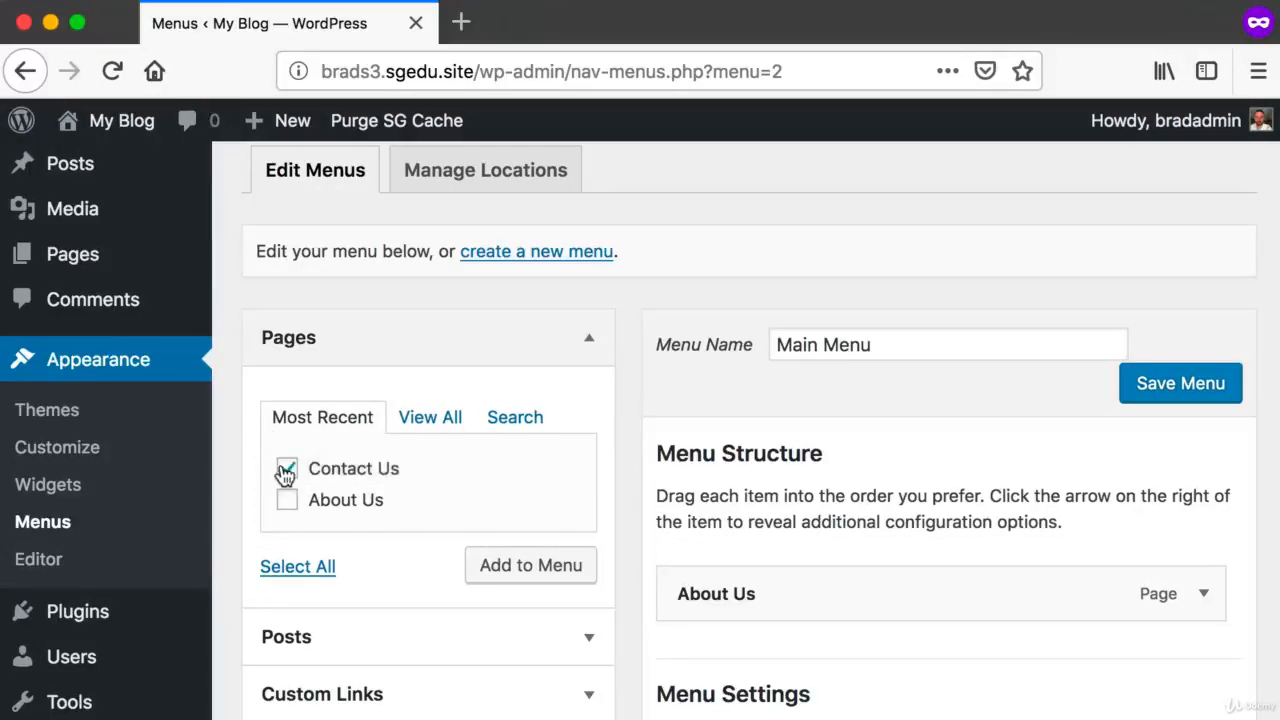
key("super+shift+4")
left_click_drag(263, 444, 477, 484)
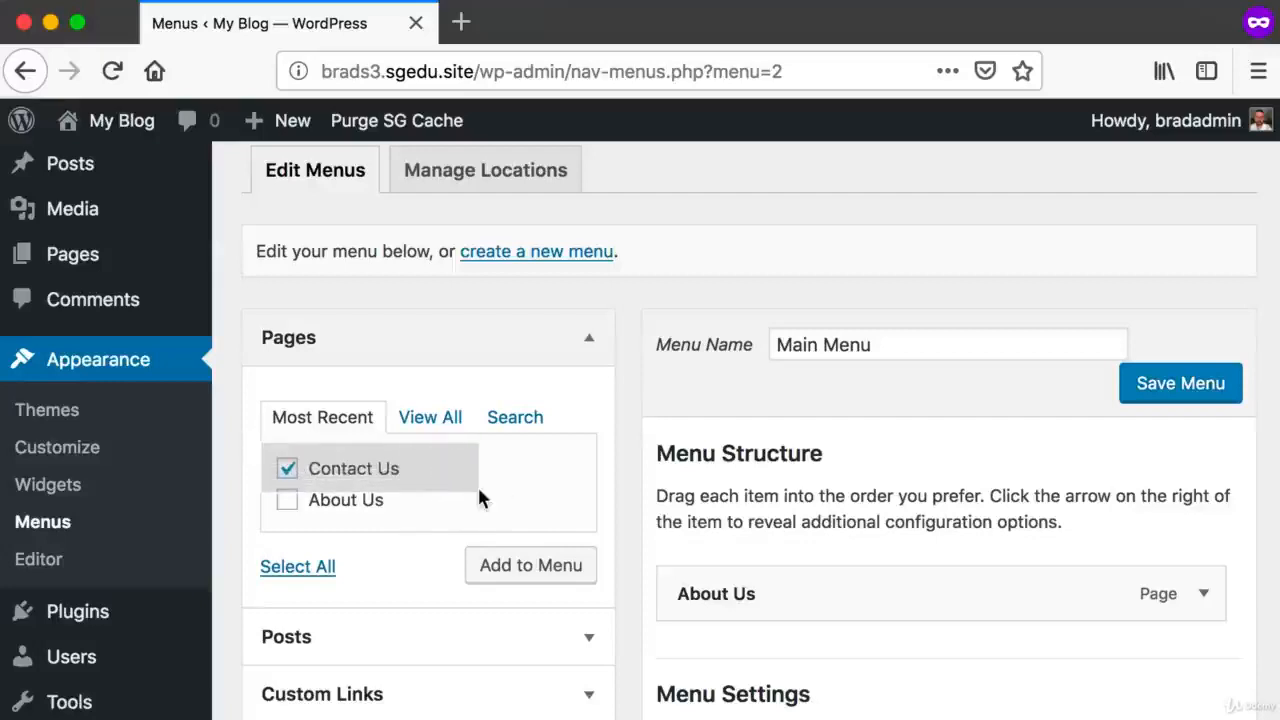
left_click(288, 470)
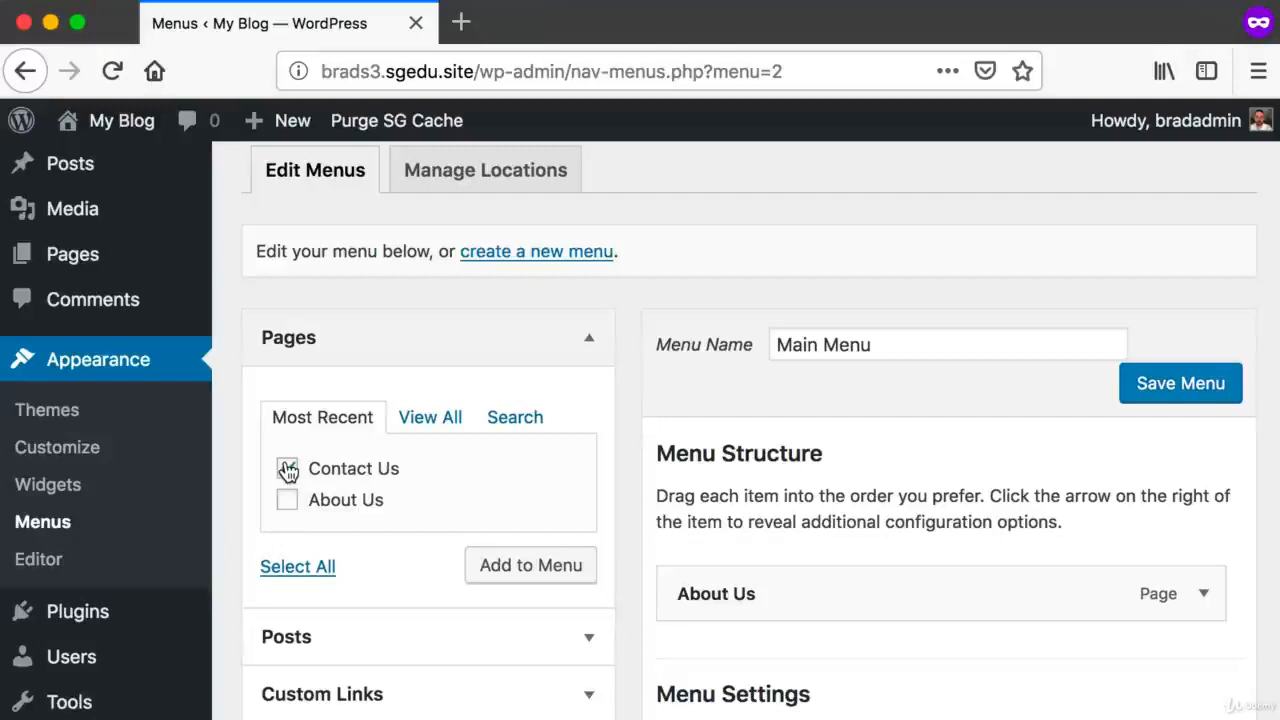
left_click(286, 468)
key("super+shift+4")
left_click_drag(266, 446, 450, 482)
key("super+shift+4")
left_click_drag(460, 545, 598, 577)
left_click(574, 572)
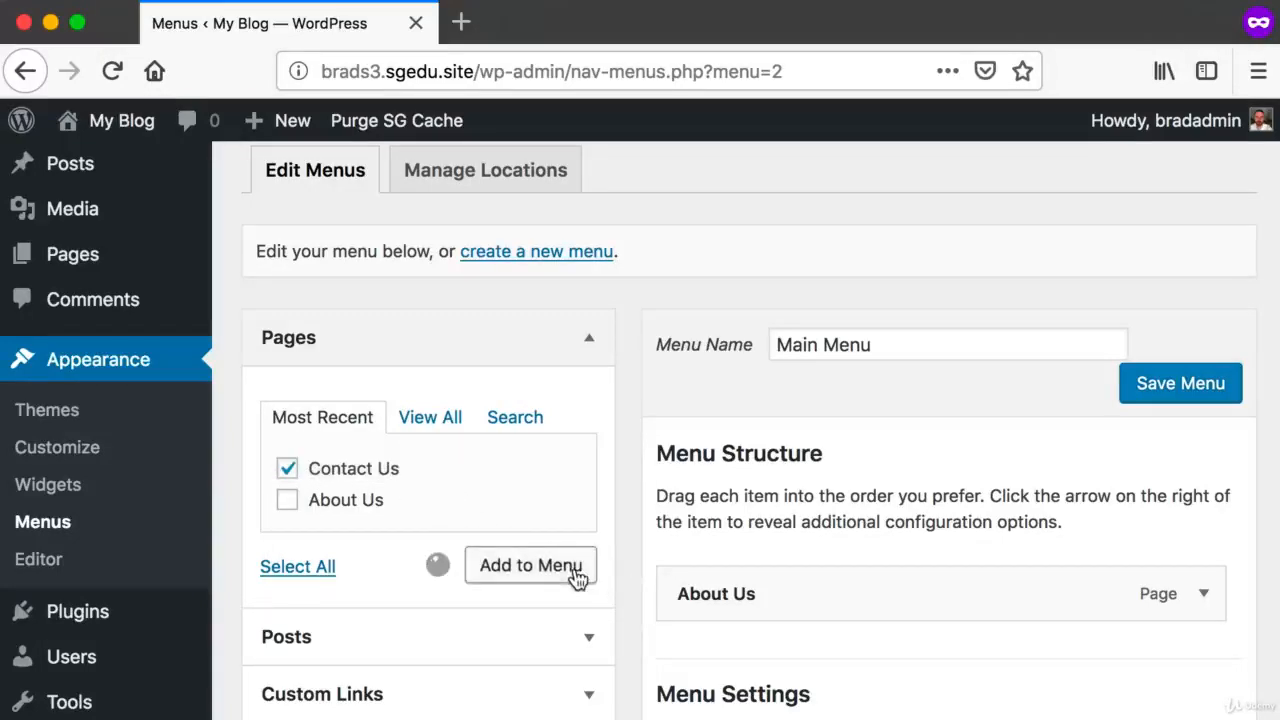
scroll(770, 555, "down", 3)
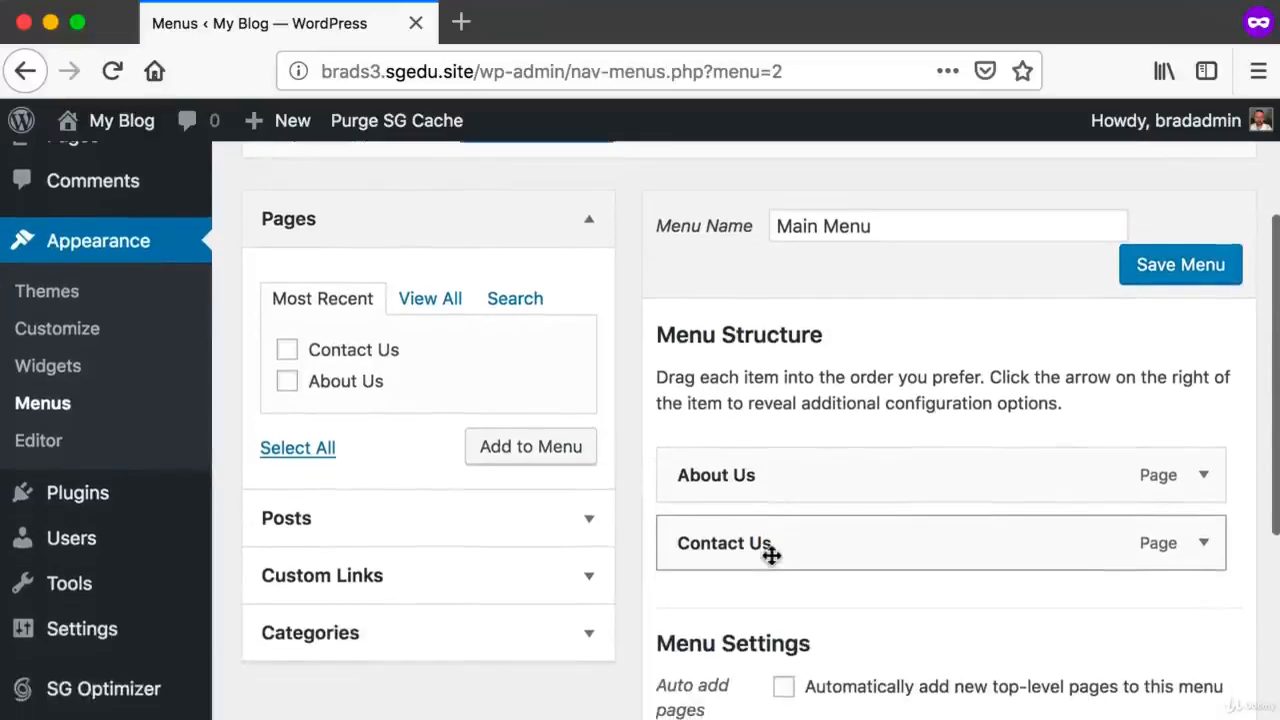
key("super+shift+4")
left_click_drag(652, 438, 1266, 600)
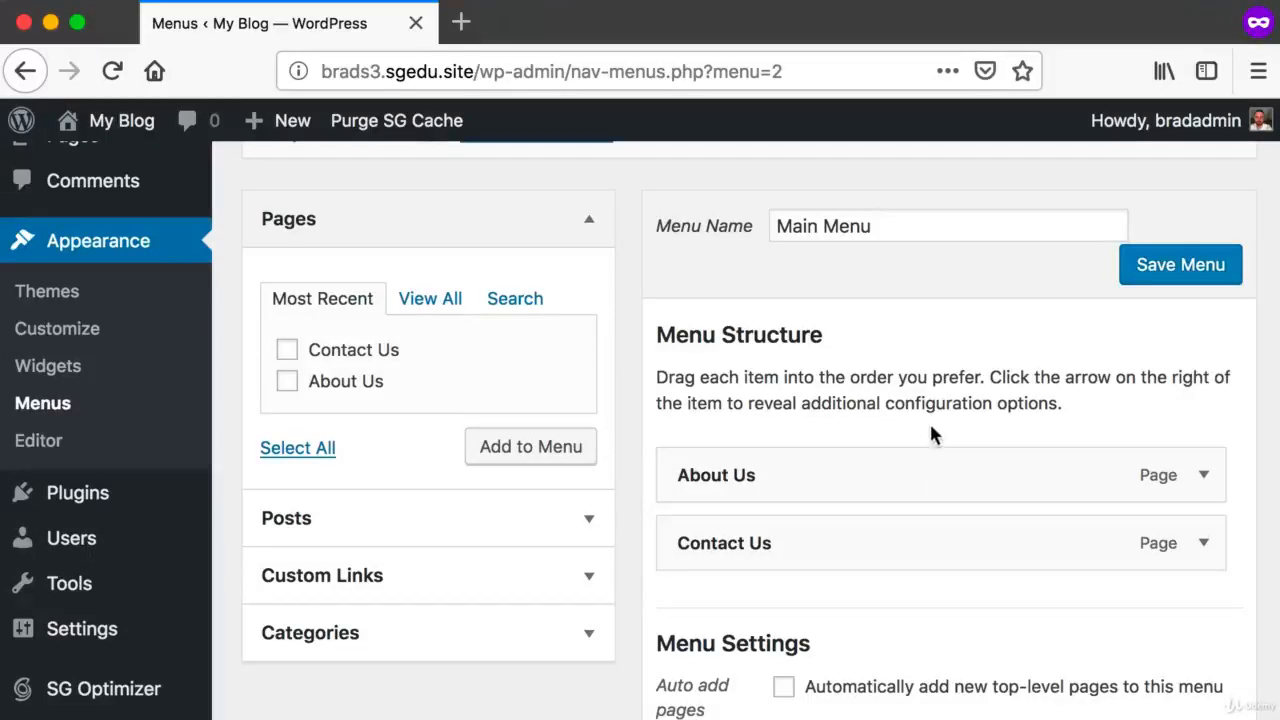
Step: Set the display location of Main Menu to Primary
scroll(929, 426, "down", 4)
key("super+shift+4")
left_click_drag(623, 510, 1056, 632)
scroll(1056, 632, "up", 1)
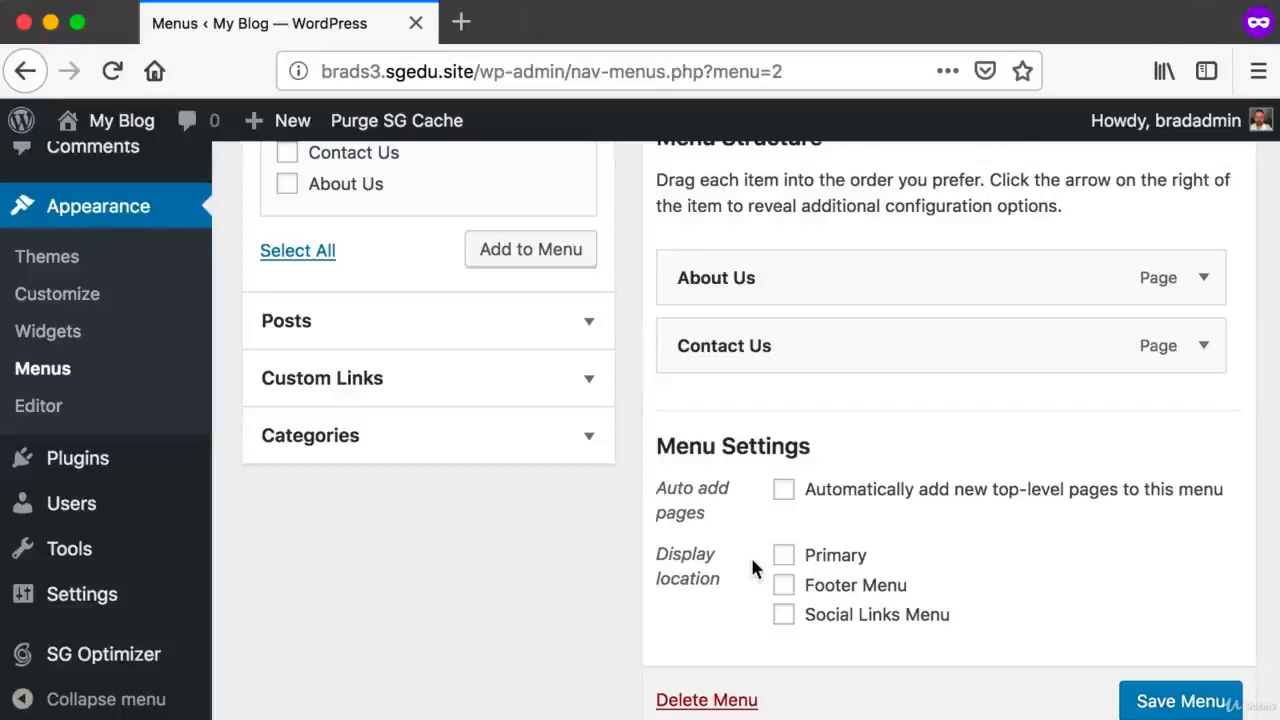
key("super+shift+4")
left_click_drag(738, 520, 982, 587)
Step: Save the changes to Main Menu
key("super+shift+4")
left_click_drag(1036, 652, 1233, 710)
key("Escape")
scroll(1181, 703, "up", 3)
key("super+shift+4")
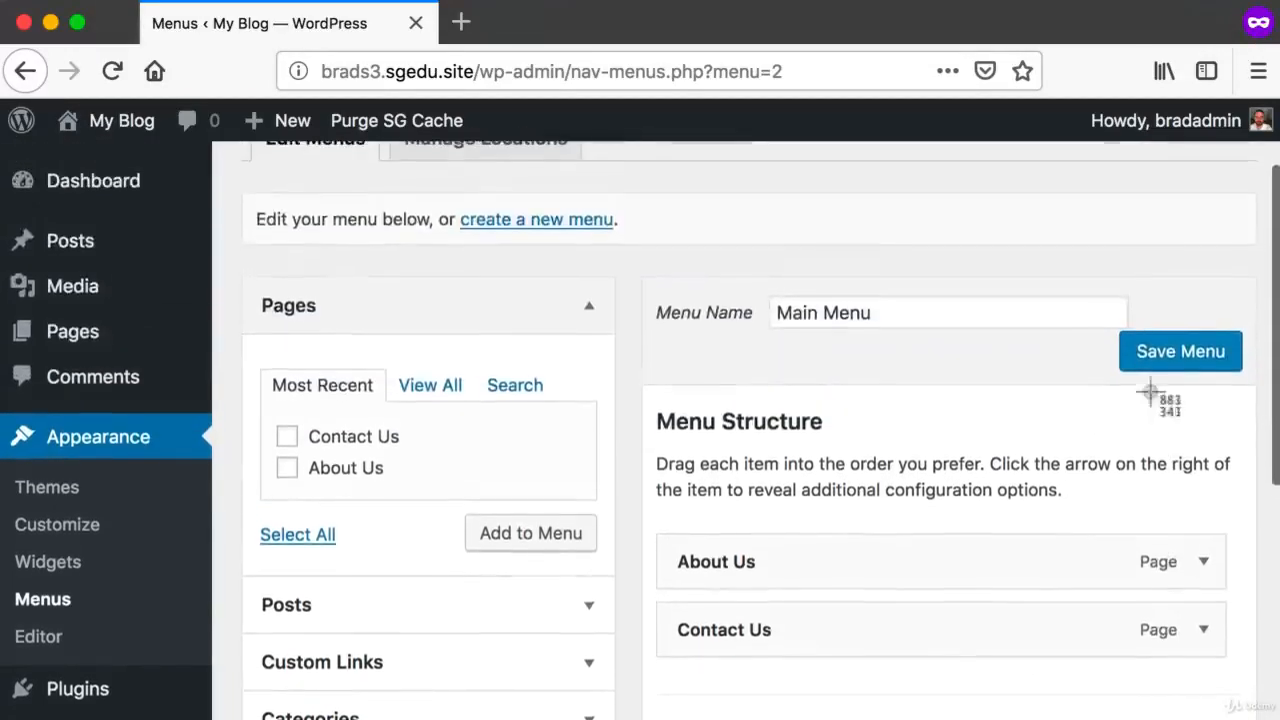
left_click_drag(1110, 340, 1217, 385)
scroll(1217, 385, "down", 5)
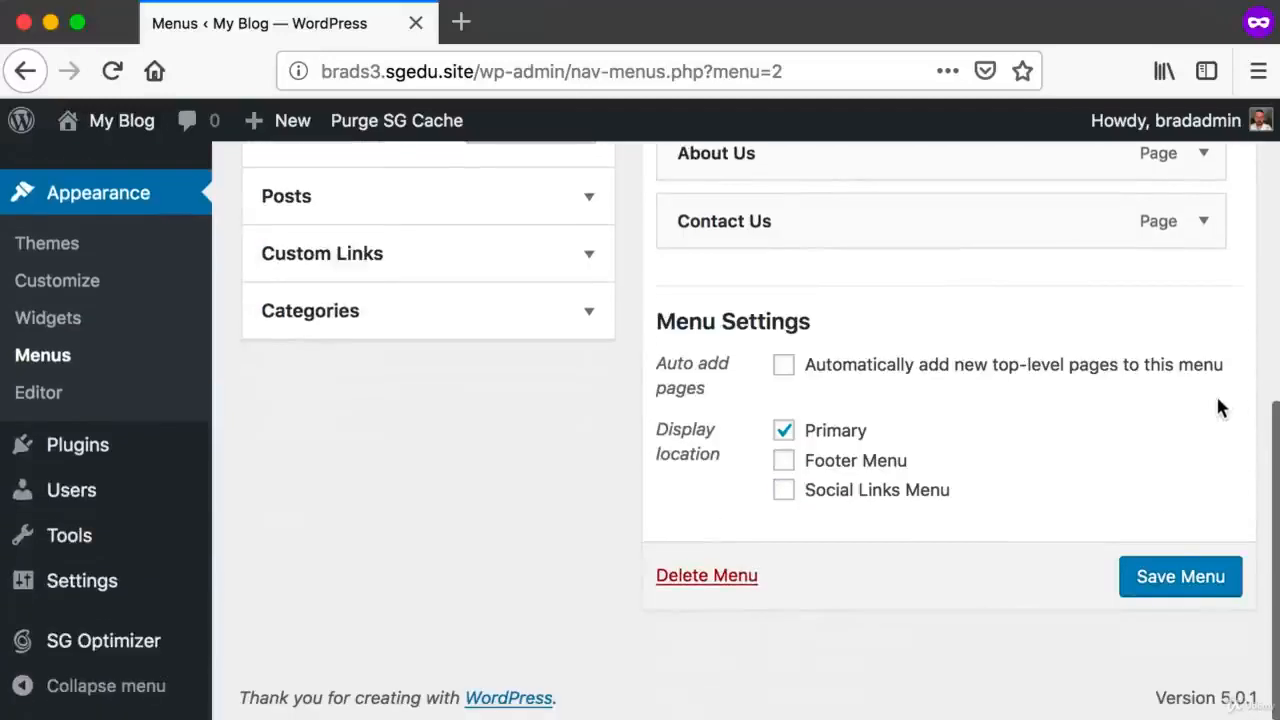
left_click(1186, 569)
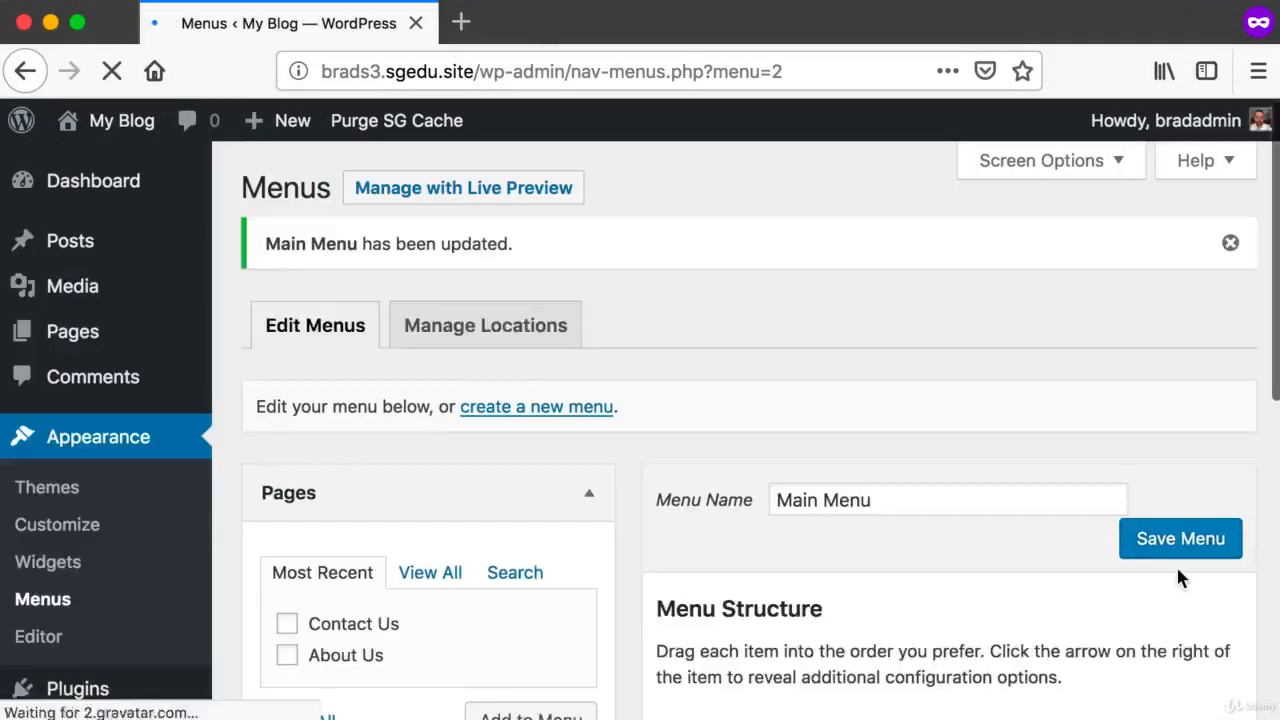
Step: Visit the public homepage of My Blog and check the navigation links in its header
left_click(97, 122)
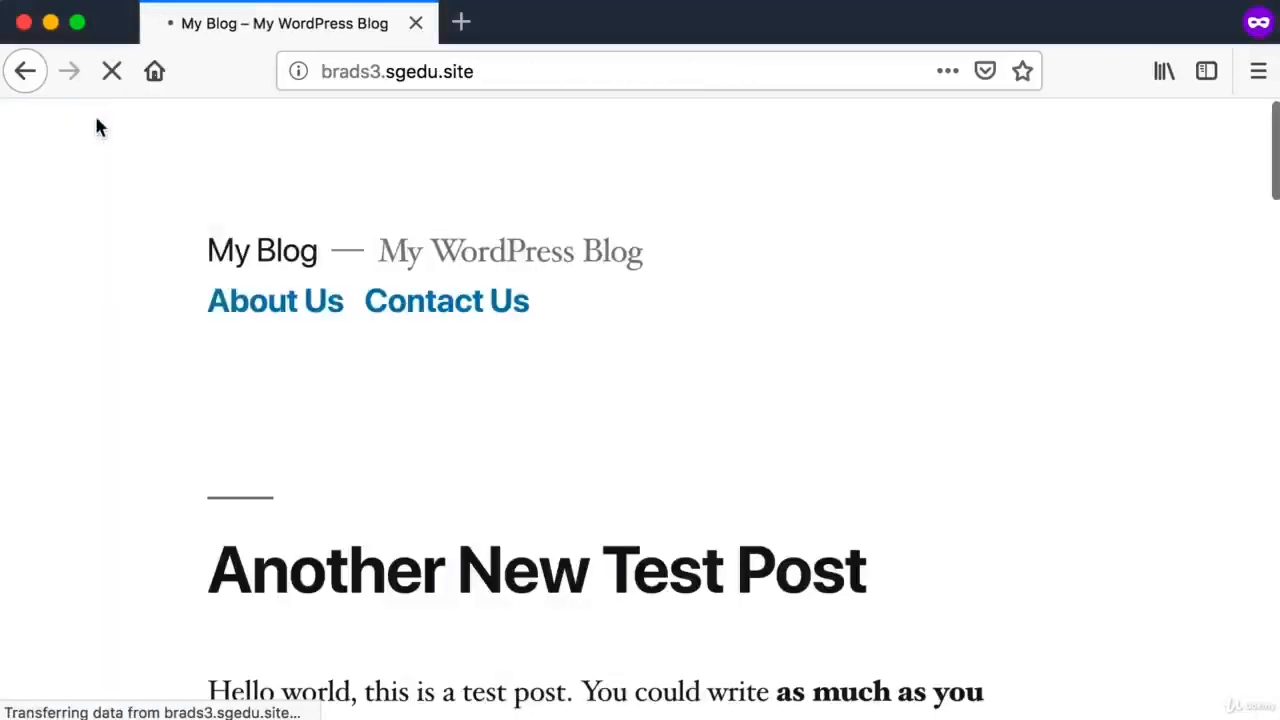
key("super+shift+4")
left_click_drag(156, 260, 565, 345)
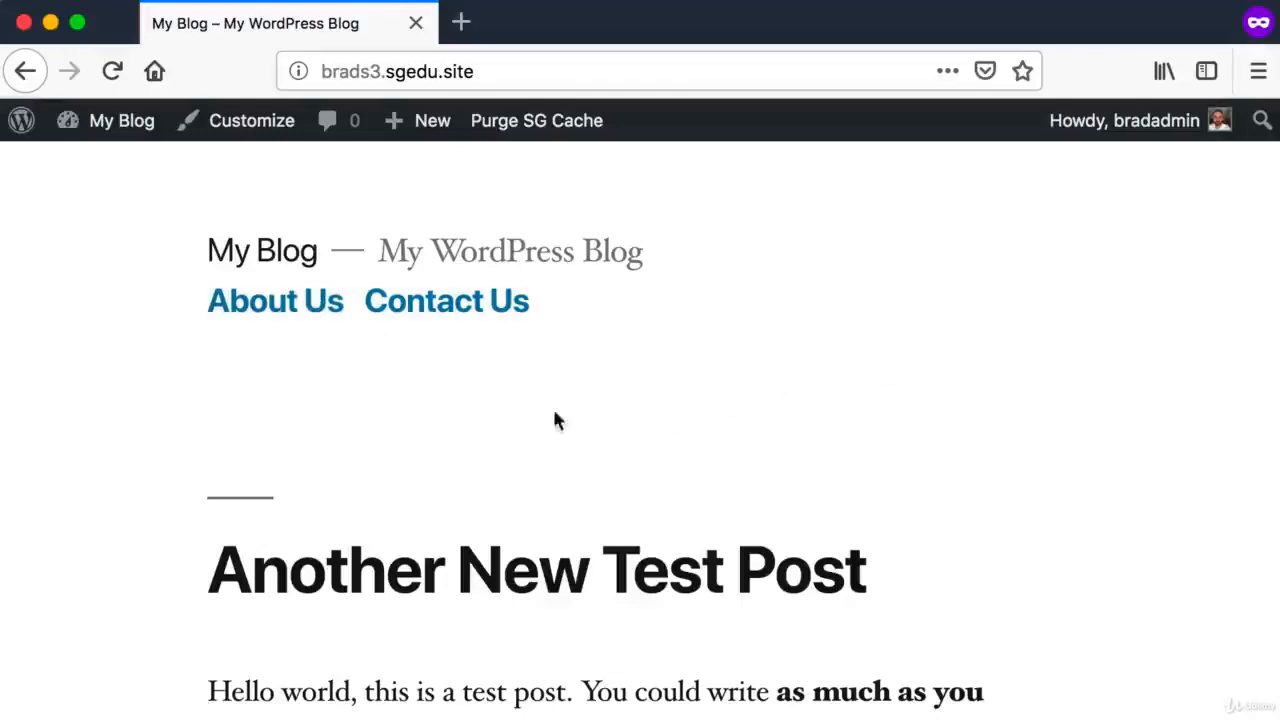
Step: Follow the About Us link in the site's header navigation and review that page's content
key("super+shift+4")
left_click_drag(226, 286, 305, 332)
left_click(290, 305)
scroll(268, 430, "down", 3)
left_click_drag(230, 437, 815, 588)
left_click(815, 588)
scroll(815, 588, "up", 3)
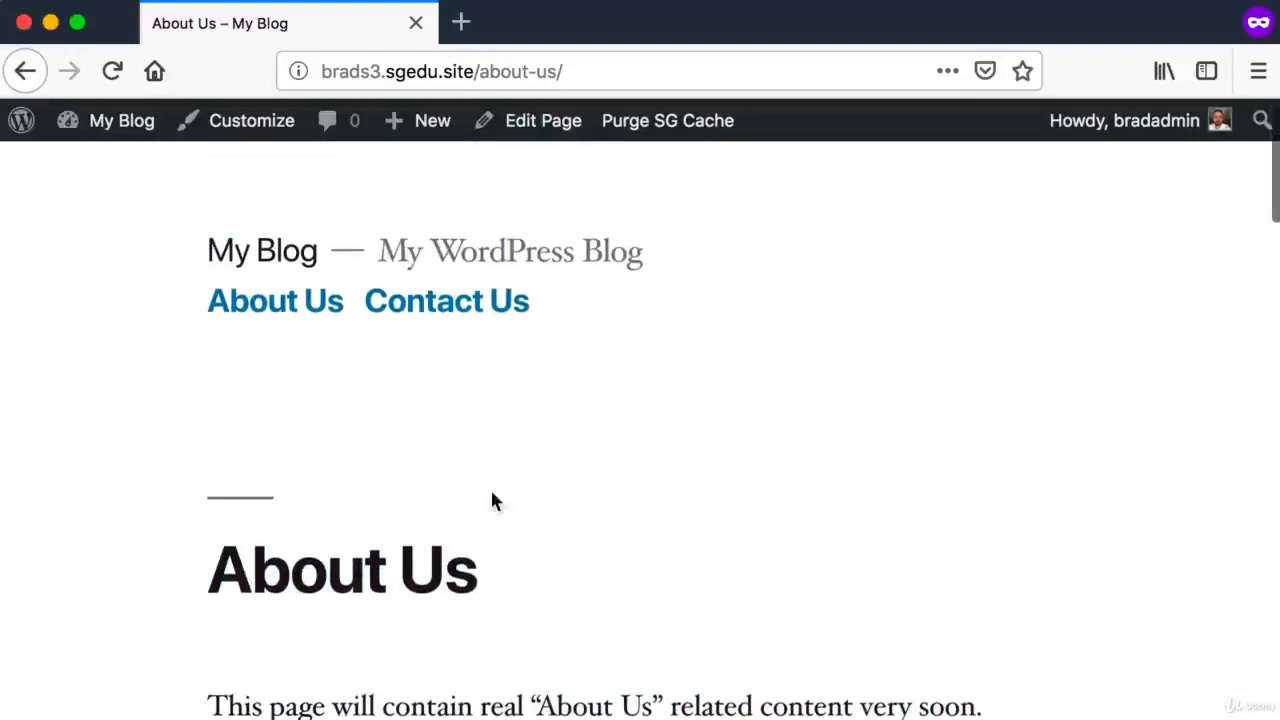
Step: Examine the body text of the About Us page and the about-us part of its web address
scroll(403, 462, "down", 2)
left_click_drag(290, 462, 640, 603)
left_click_drag(321, 600, 960, 600)
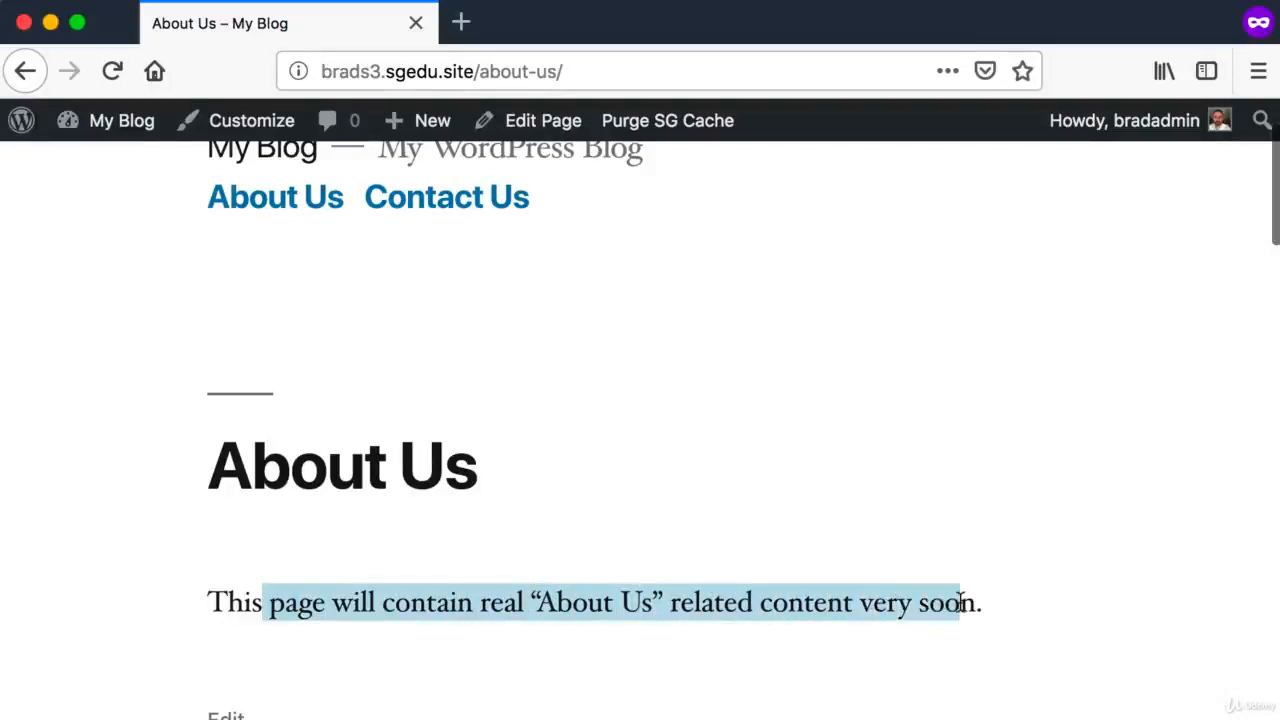
left_click(977, 603)
scroll(974, 603, "up", 2)
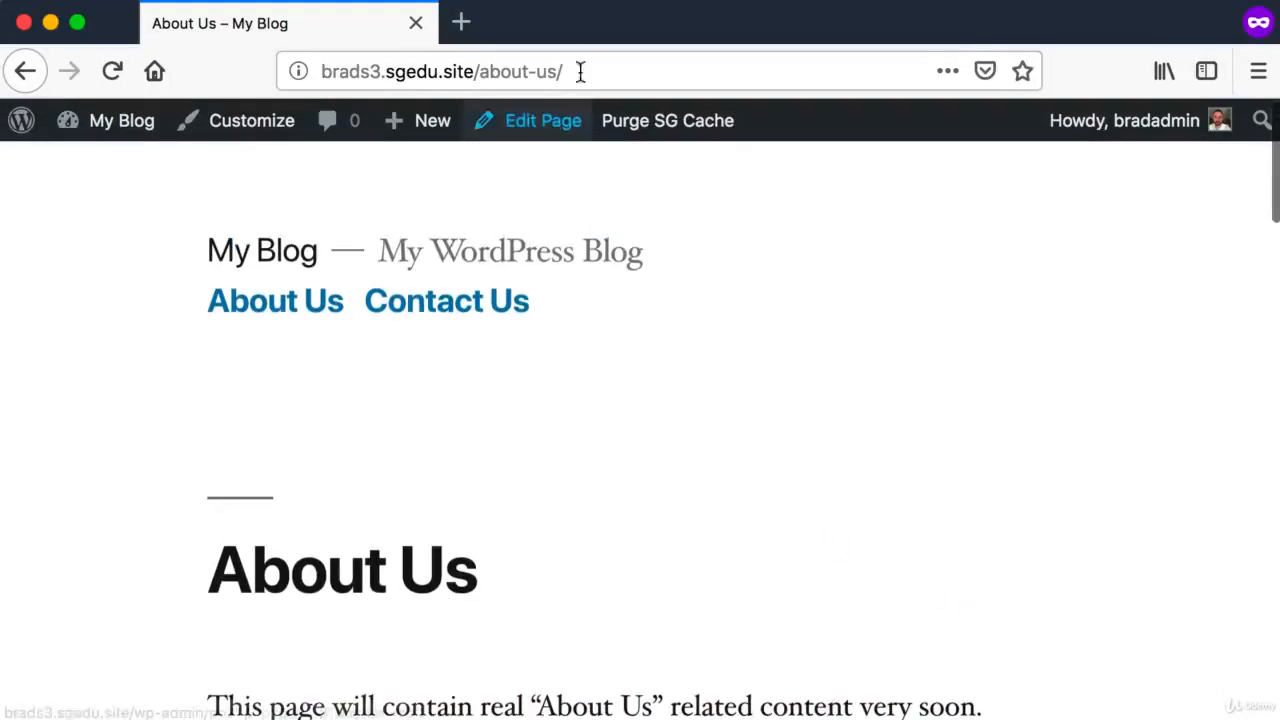
left_click_drag(566, 71, 477, 71)
left_click(615, 71)
left_click_drag(648, 71, 466, 71)
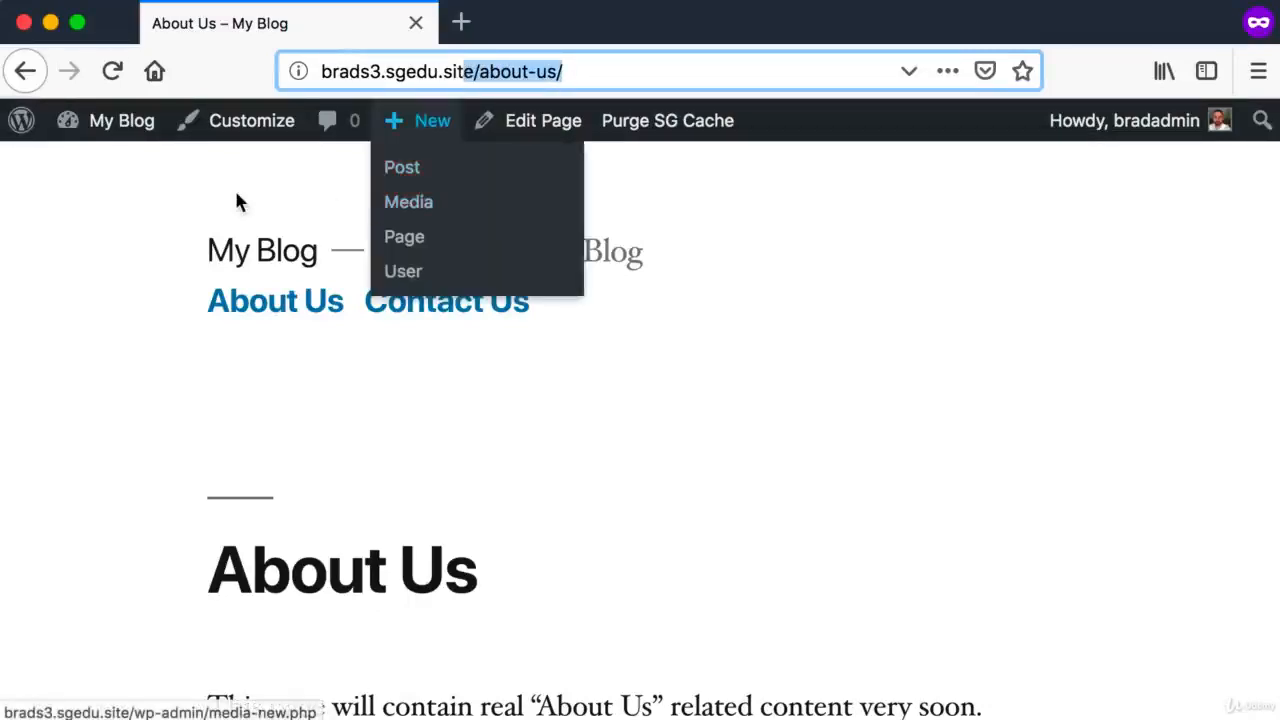
left_click(45, 212)
Step: Follow the Contact Us link in the site's header navigation and read that page's heading and text
key("shift+super+4")
left_click_drag(366, 267, 480, 334)
left_click(443, 306)
scroll(531, 389, "down", 2)
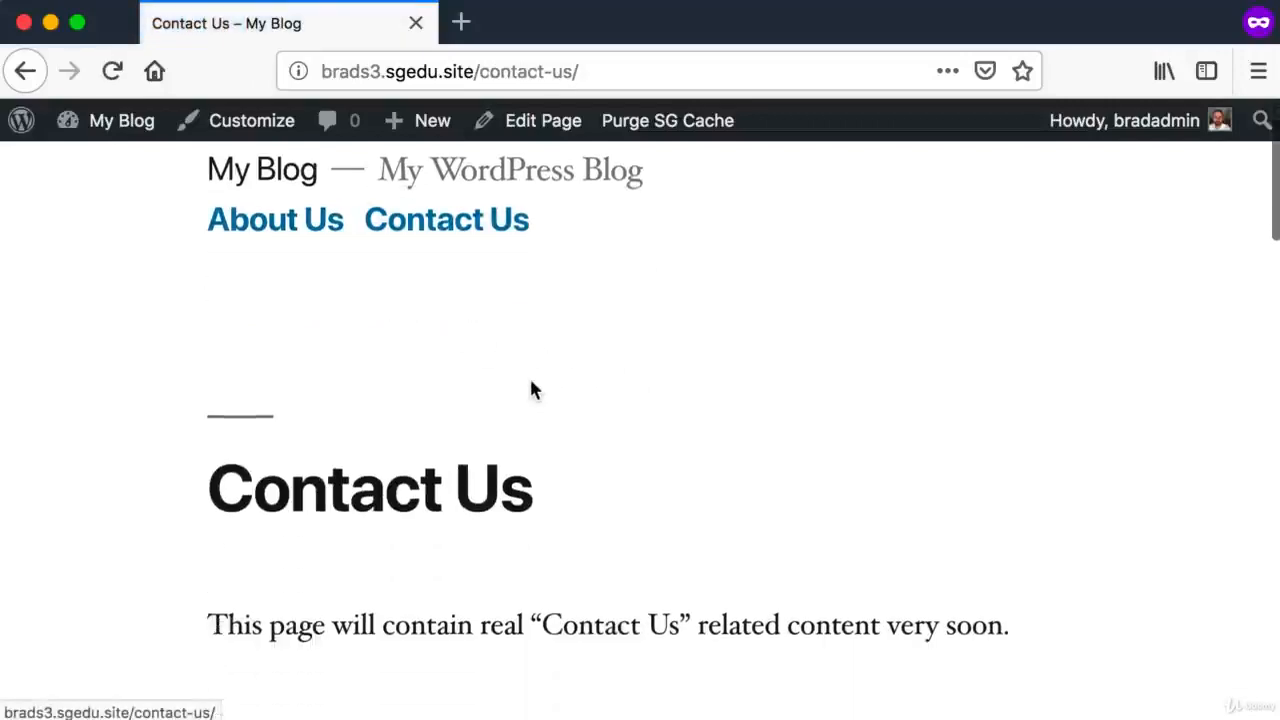
left_click_drag(209, 455, 785, 640)
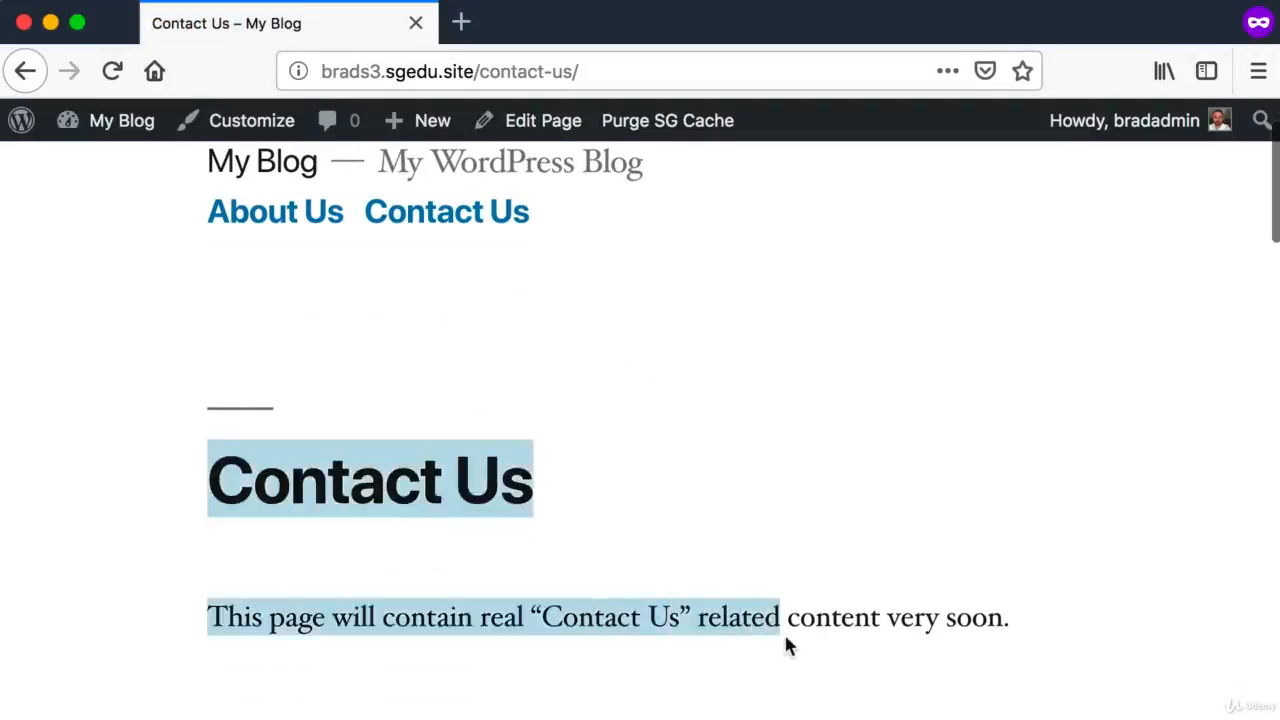
left_click(733, 547)
scroll(318, 296, "up", 2)
Step: Return to the homepage through the My Blog site title and look over the header navigation links
key("super+shift+4")
left_click_drag(177, 221, 347, 276)
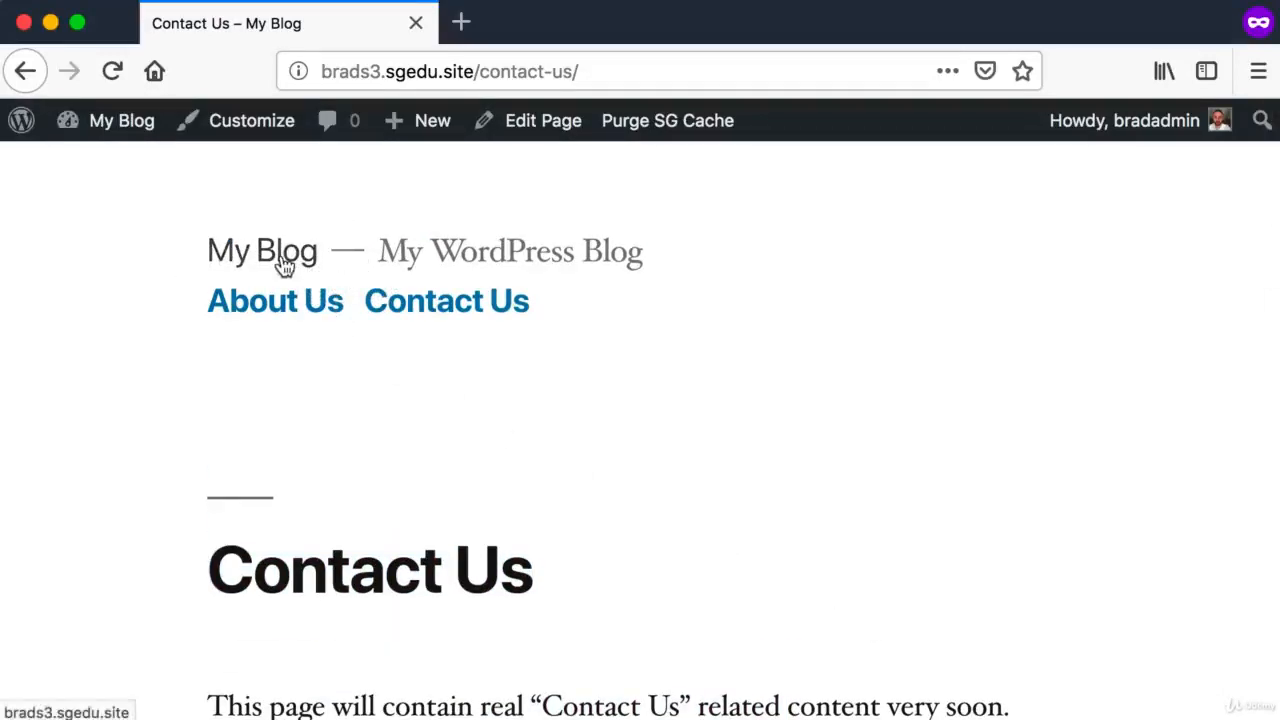
left_click(283, 262)
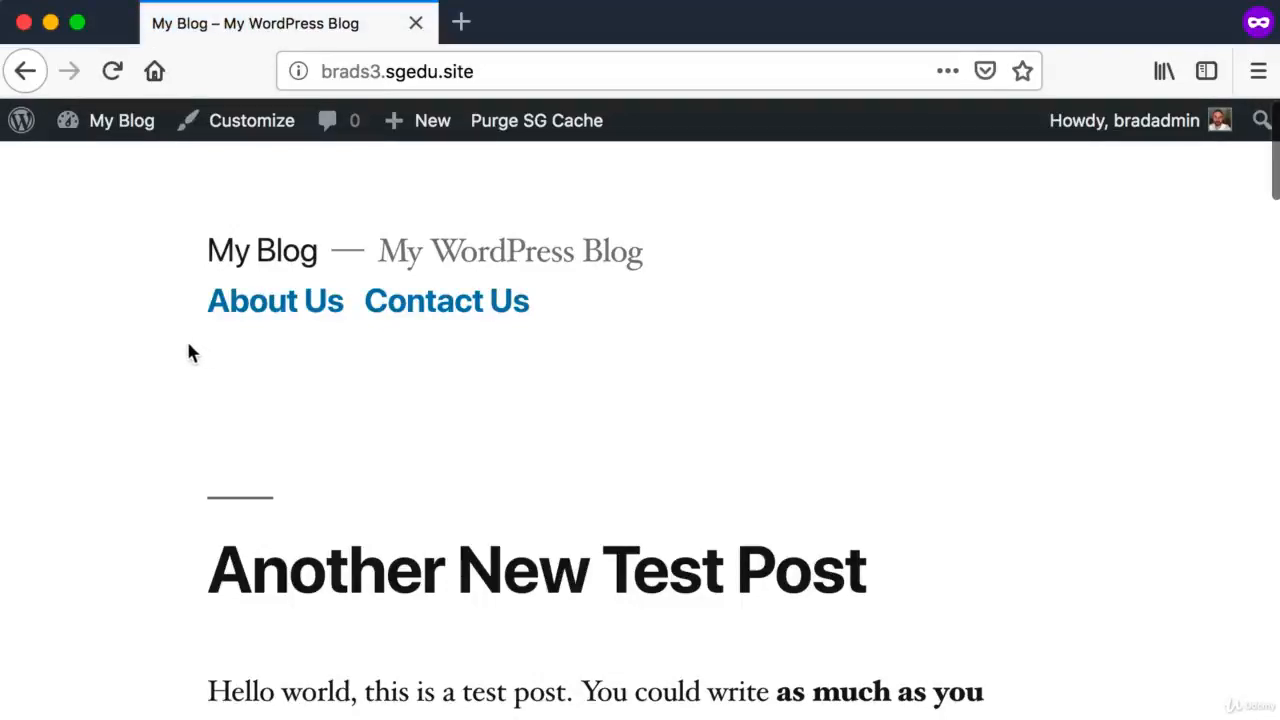
key("super+shift+4")
left_click_drag(200, 284, 622, 333)
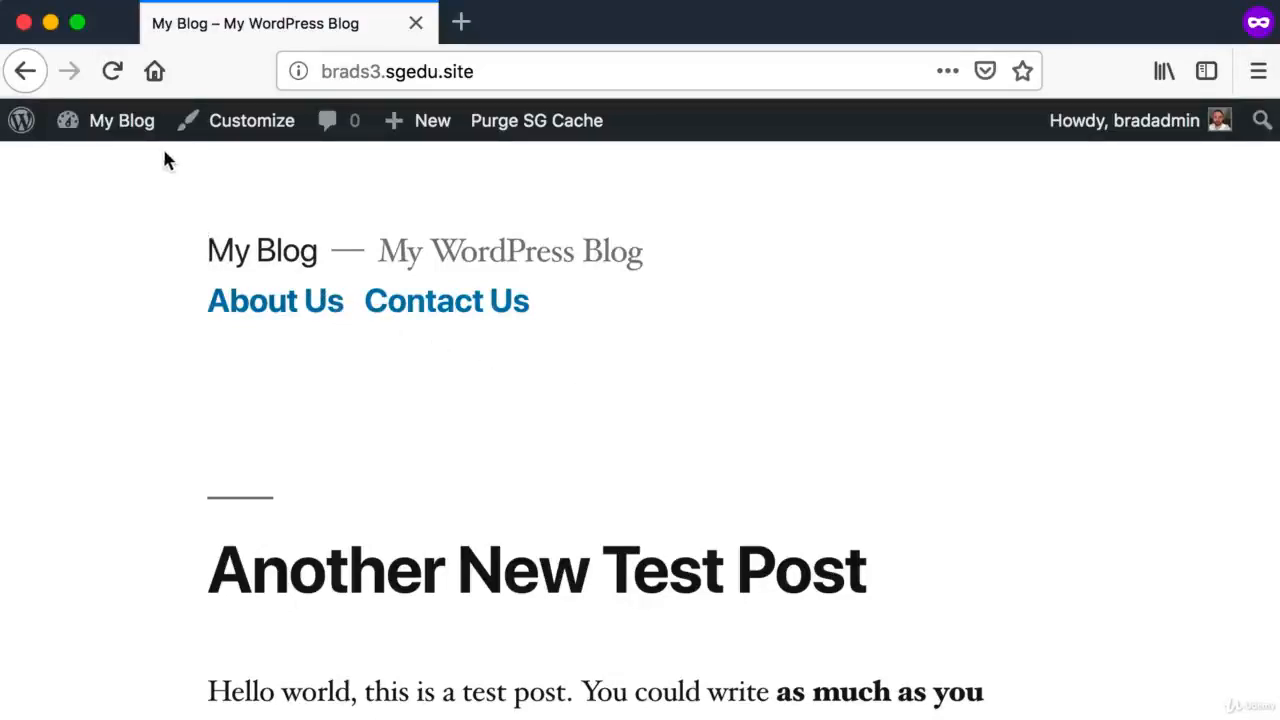
Step: Go back to the site's admin dashboard and start a new page titled "Photo Gallery"
left_click(97, 127)
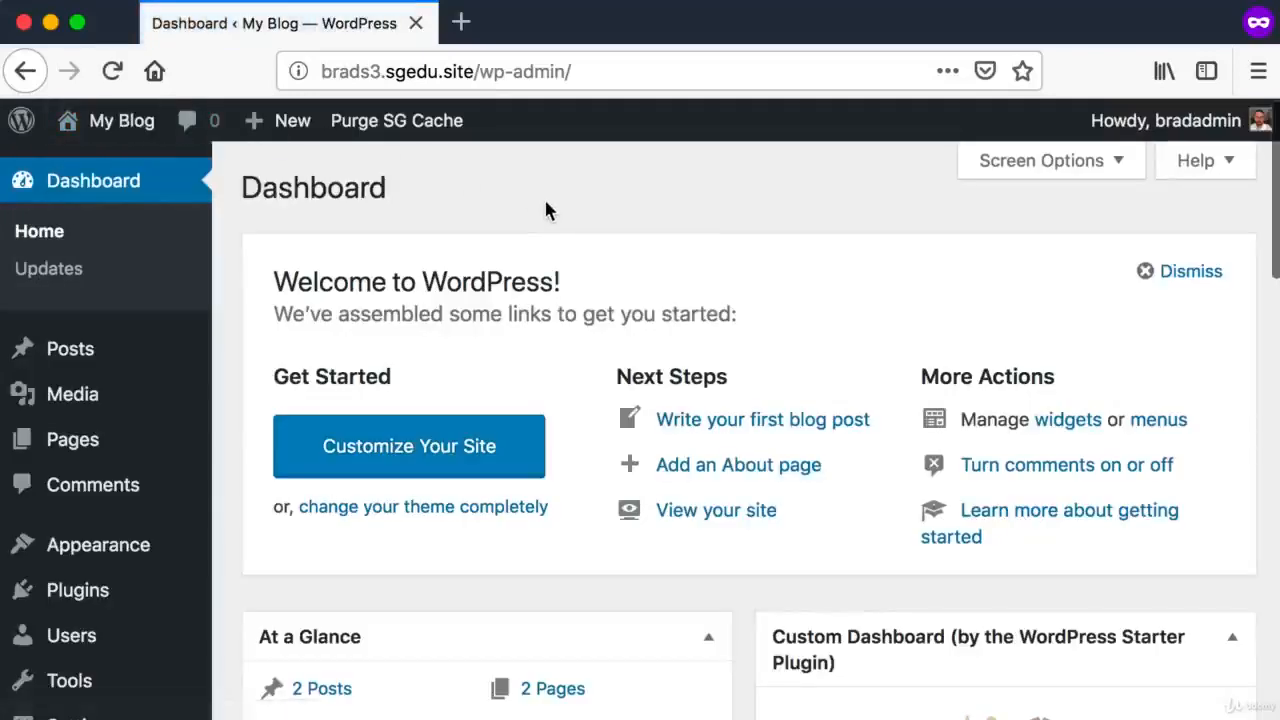
mouse_move(113, 445)
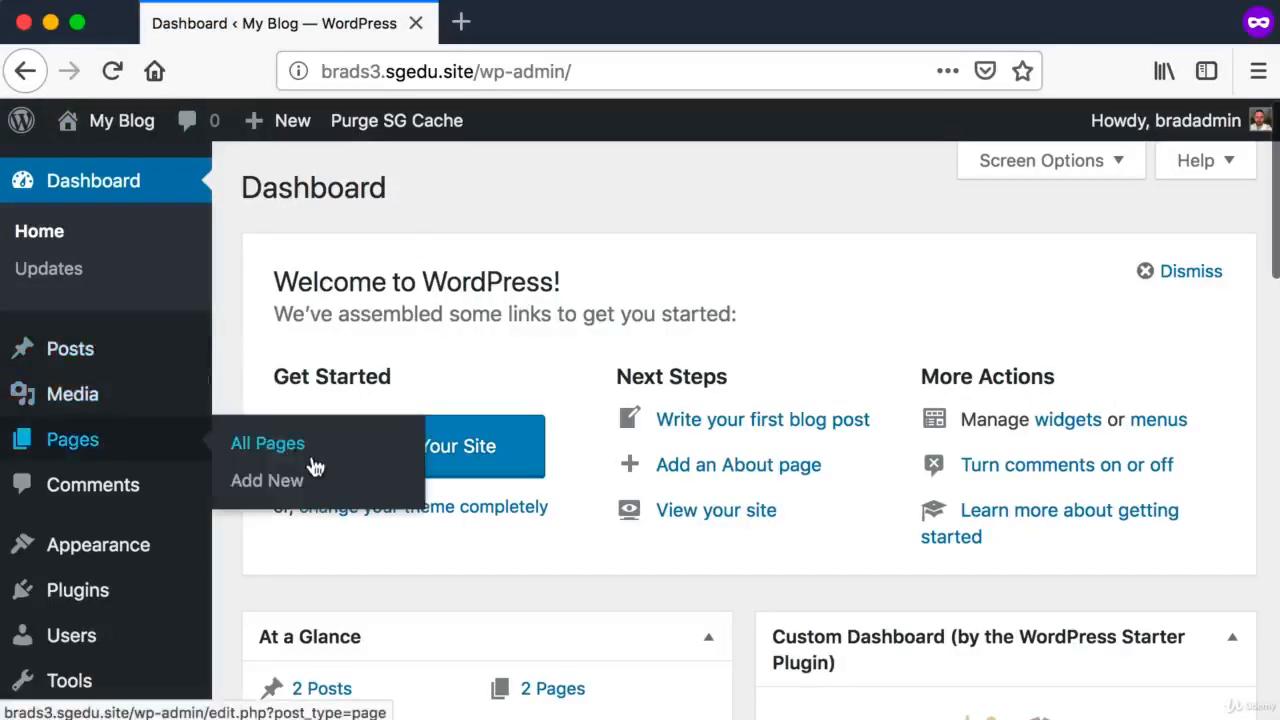
left_click(284, 488)
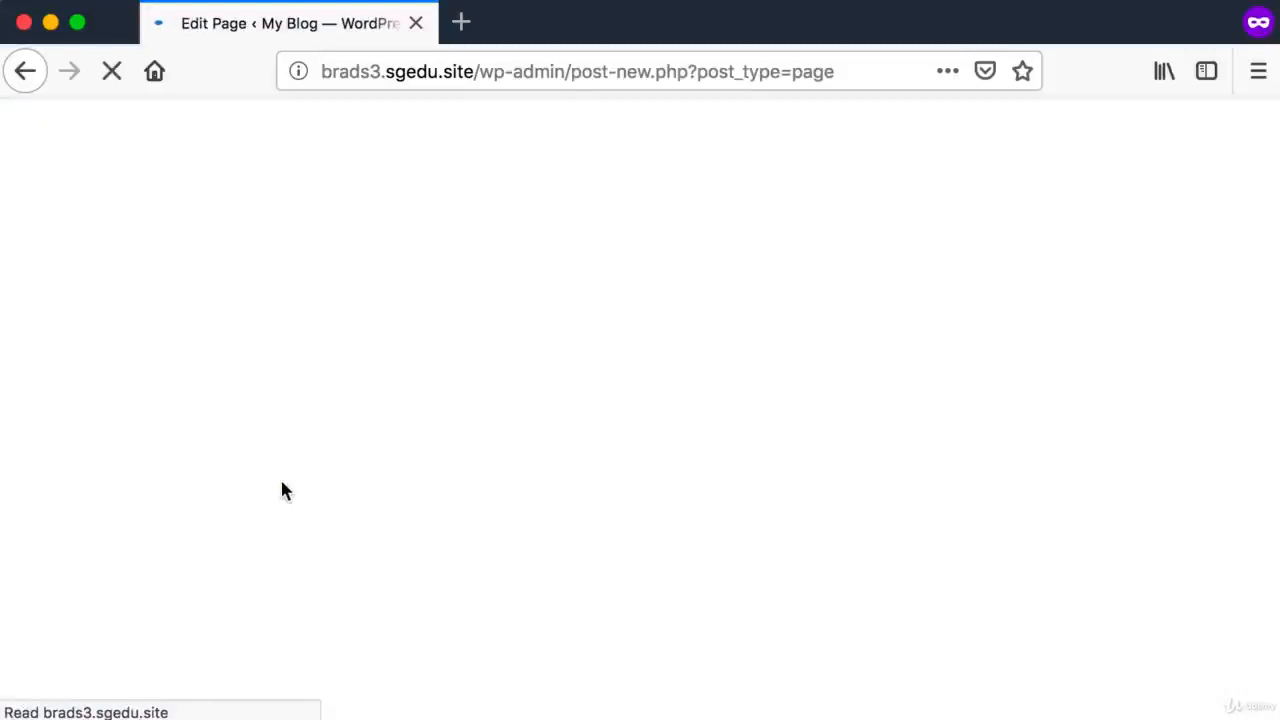
left_click(821, 259)
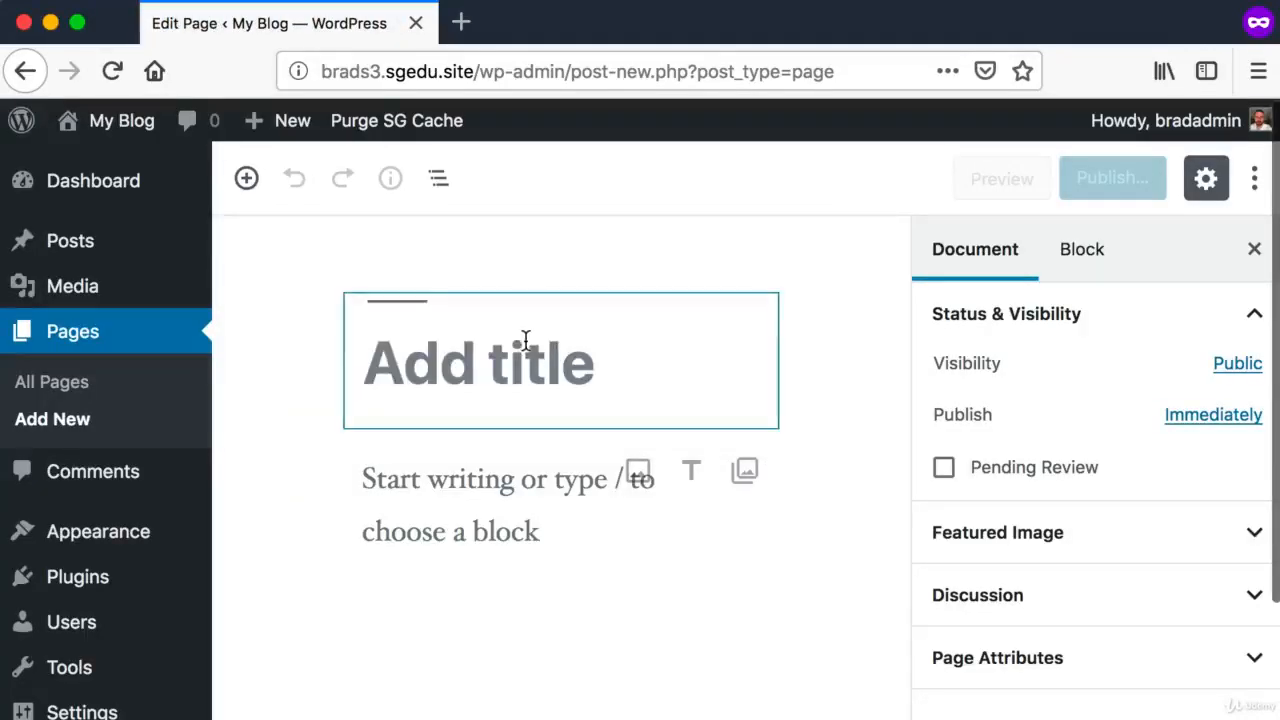
type("Photo Gallery")
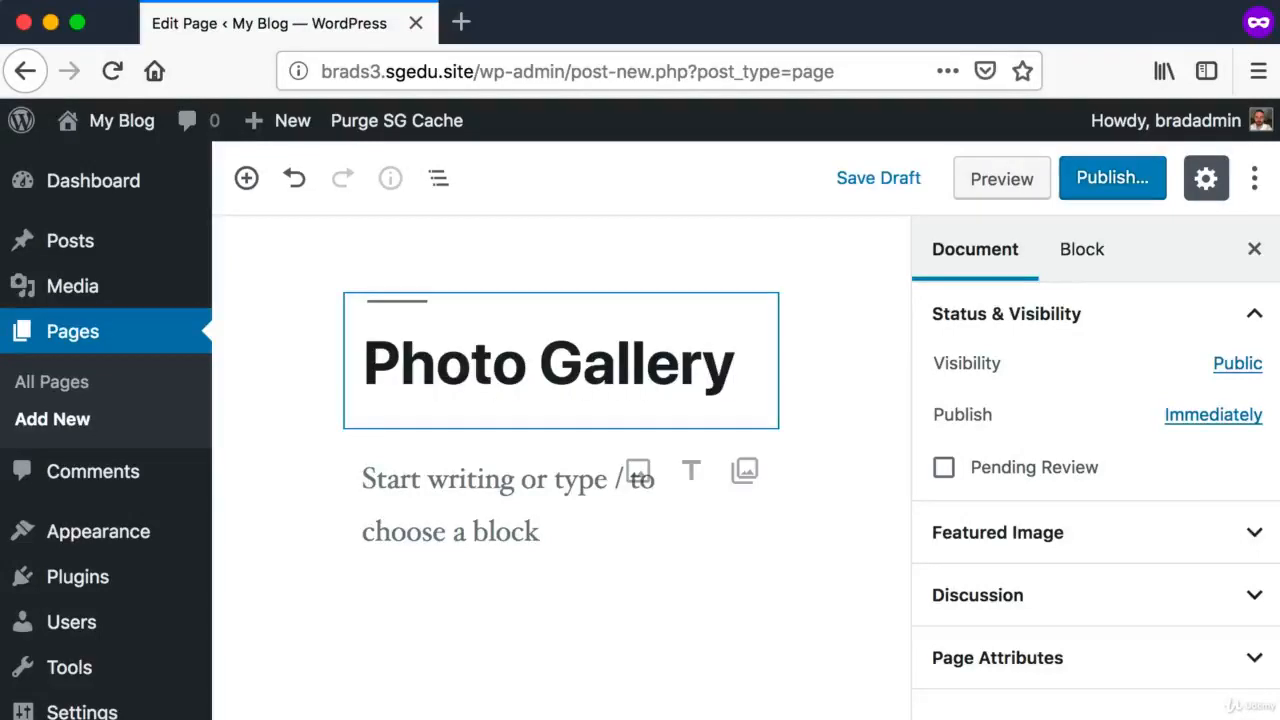
Step: Write the page's paragraph text: "Photo Gallery content will live on this page very soon."
left_click(503, 468)
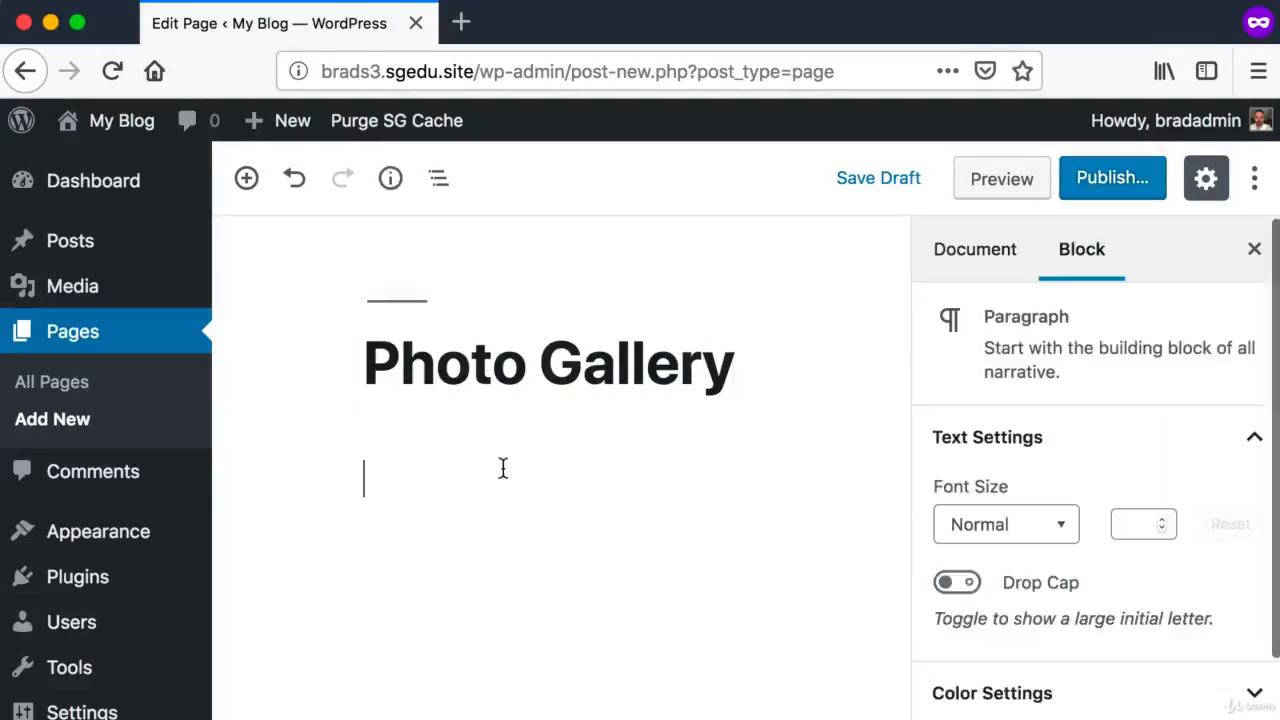
type("Photo ")
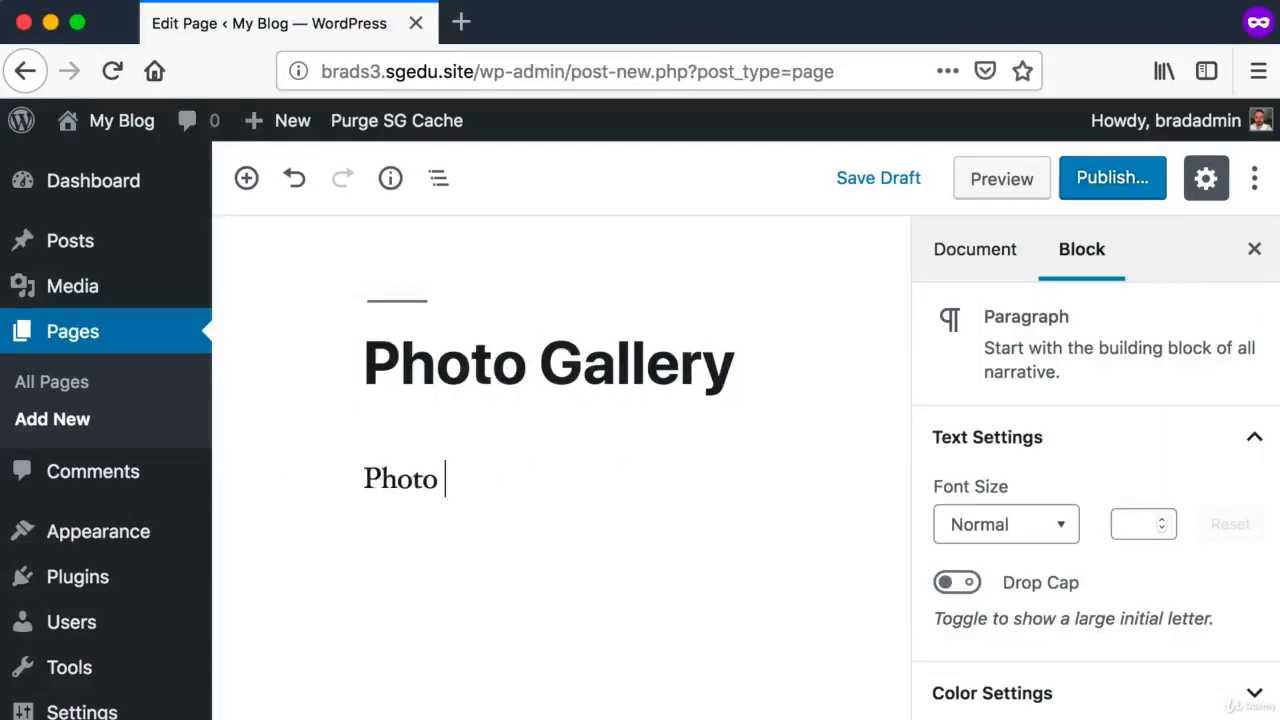
type("Gallery content will live on this page very soon.")
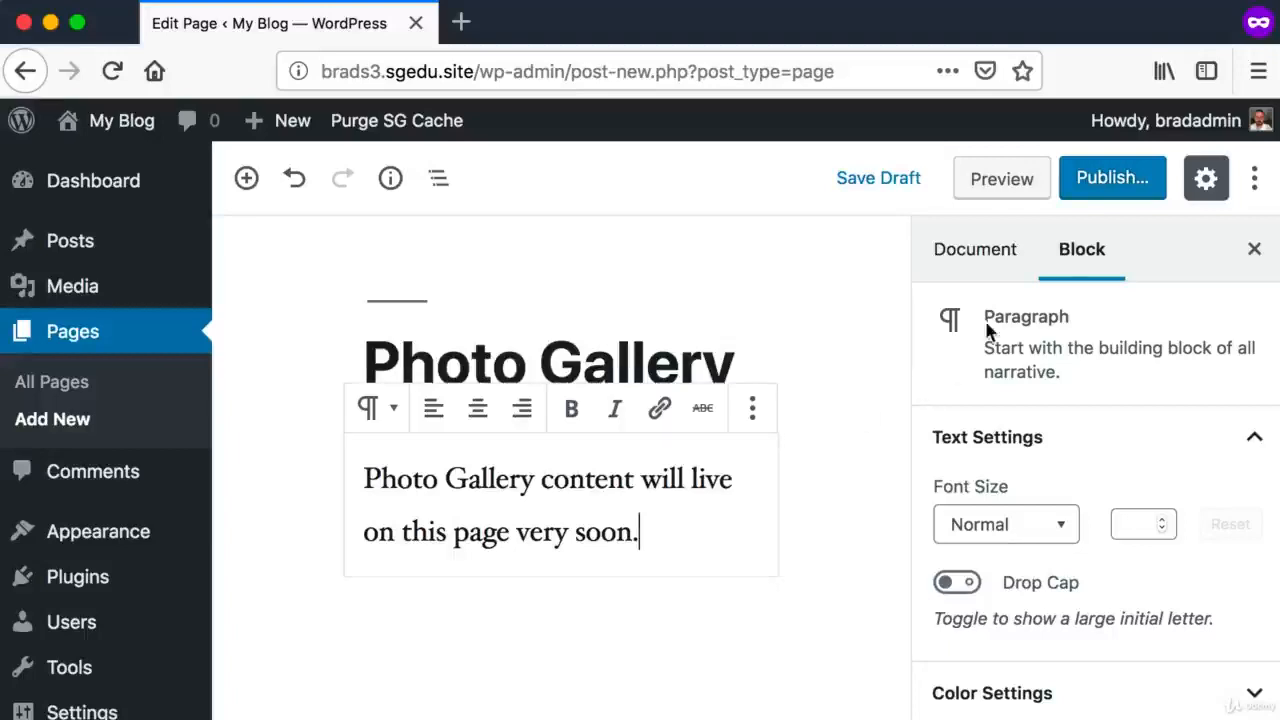
Step: Publish the Photo Gallery page
key("super+shift+4")
left_click_drag(1068, 148, 1153, 252)
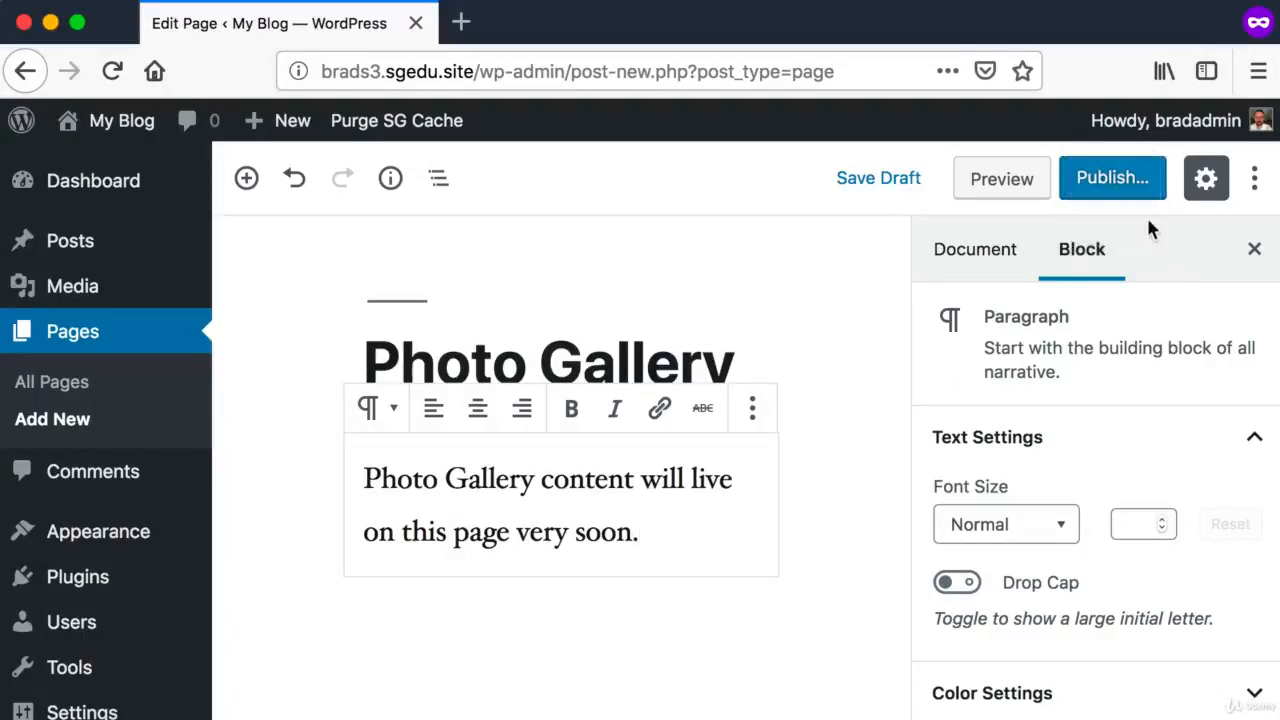
left_click(1137, 190)
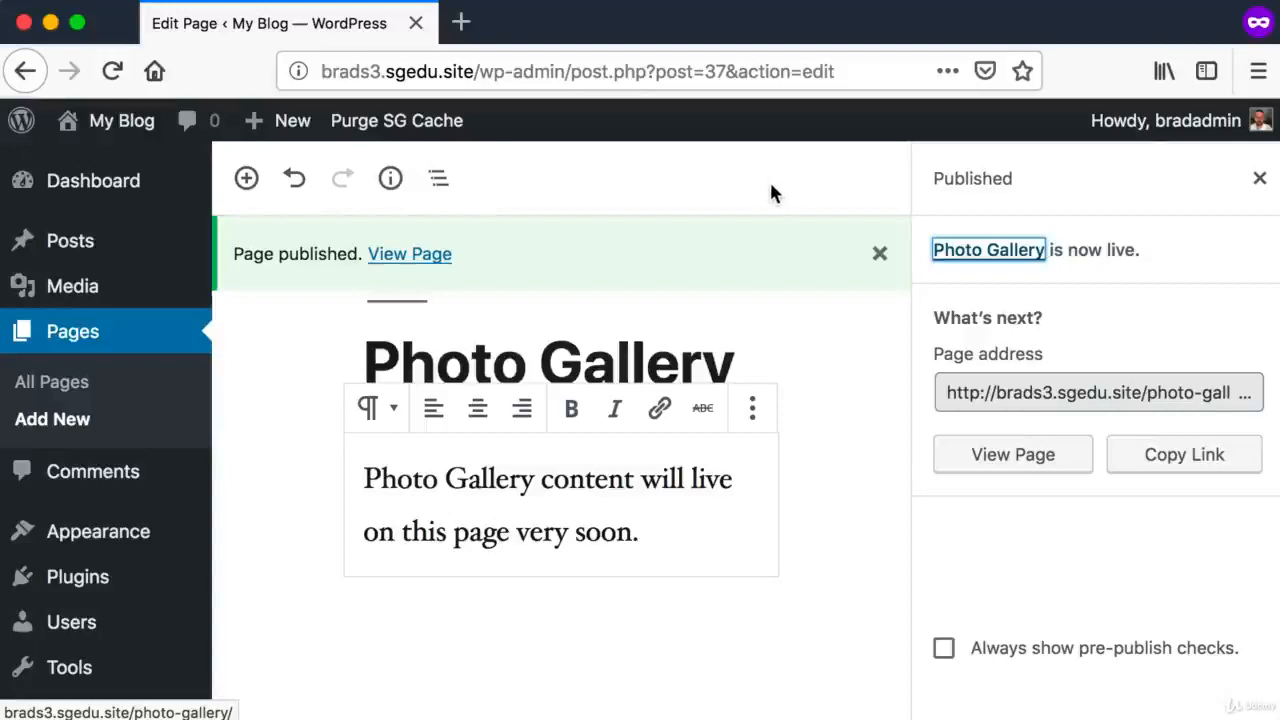
Step: Open the screen for managing the site's navigation menus
mouse_move(90, 537)
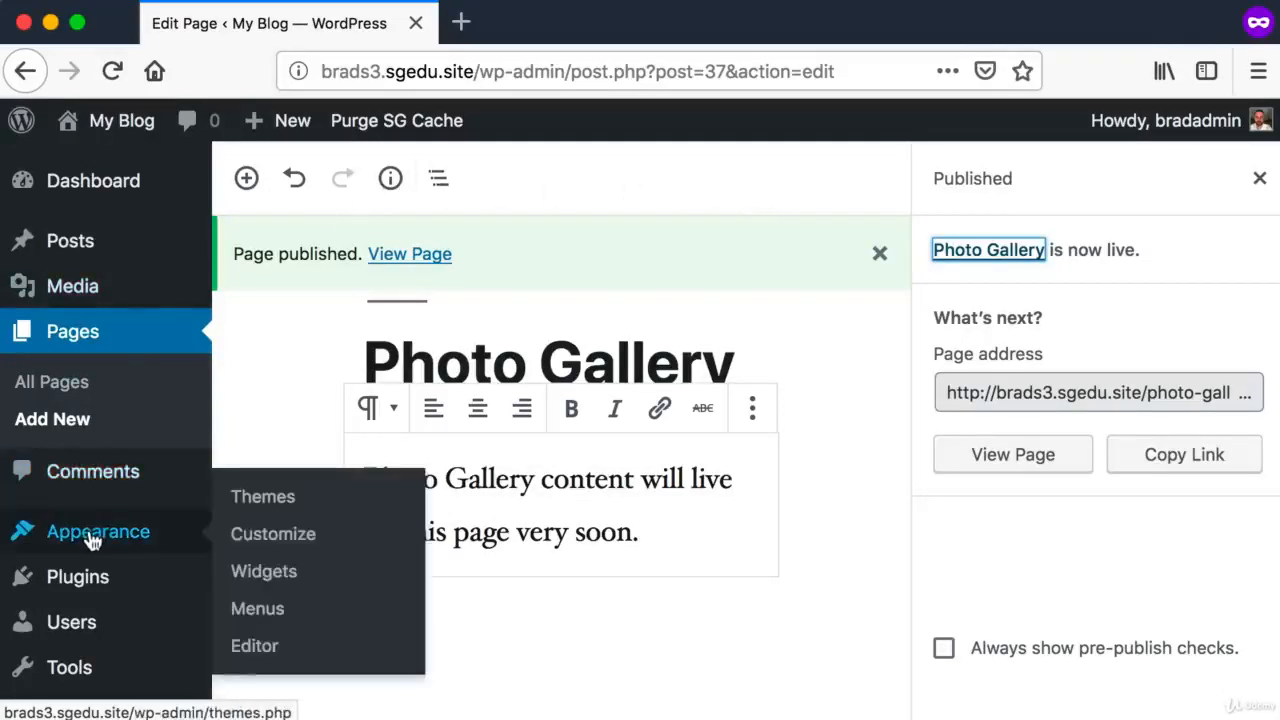
key("shift+super+4")
left_click_drag(41, 511, 120, 531)
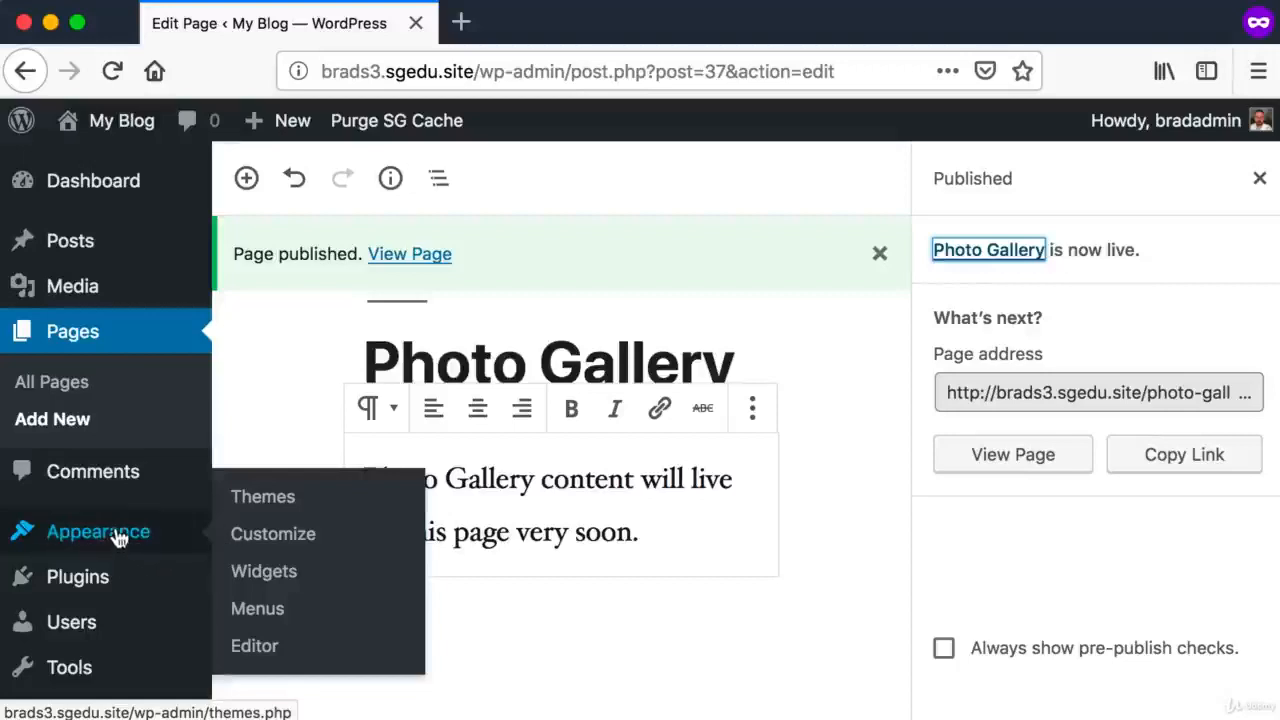
left_click_drag(232, 592, 334, 624)
left_click(268, 610)
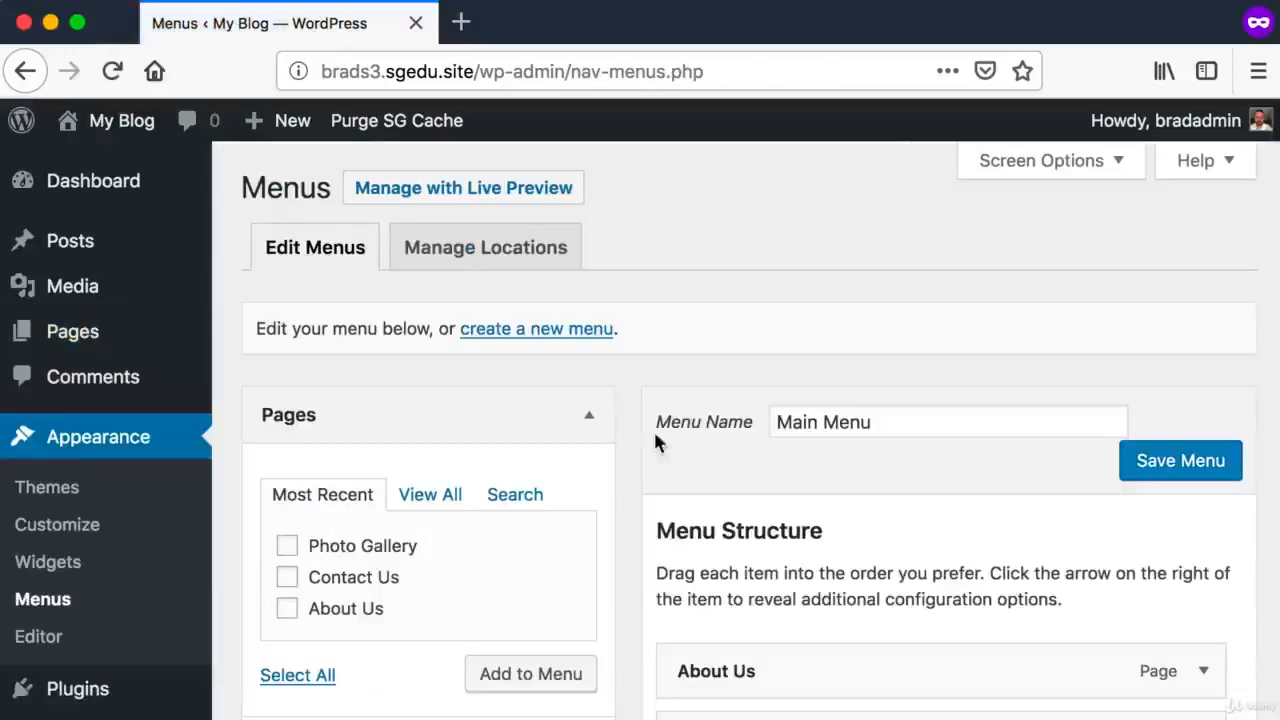
Step: Add the Photo Gallery page as an item to Main Menu
scroll(690, 428, "down", 2)
scroll(678, 415, "down", 2)
key("super+shift+4")
left_click_drag(668, 432, 1240, 617)
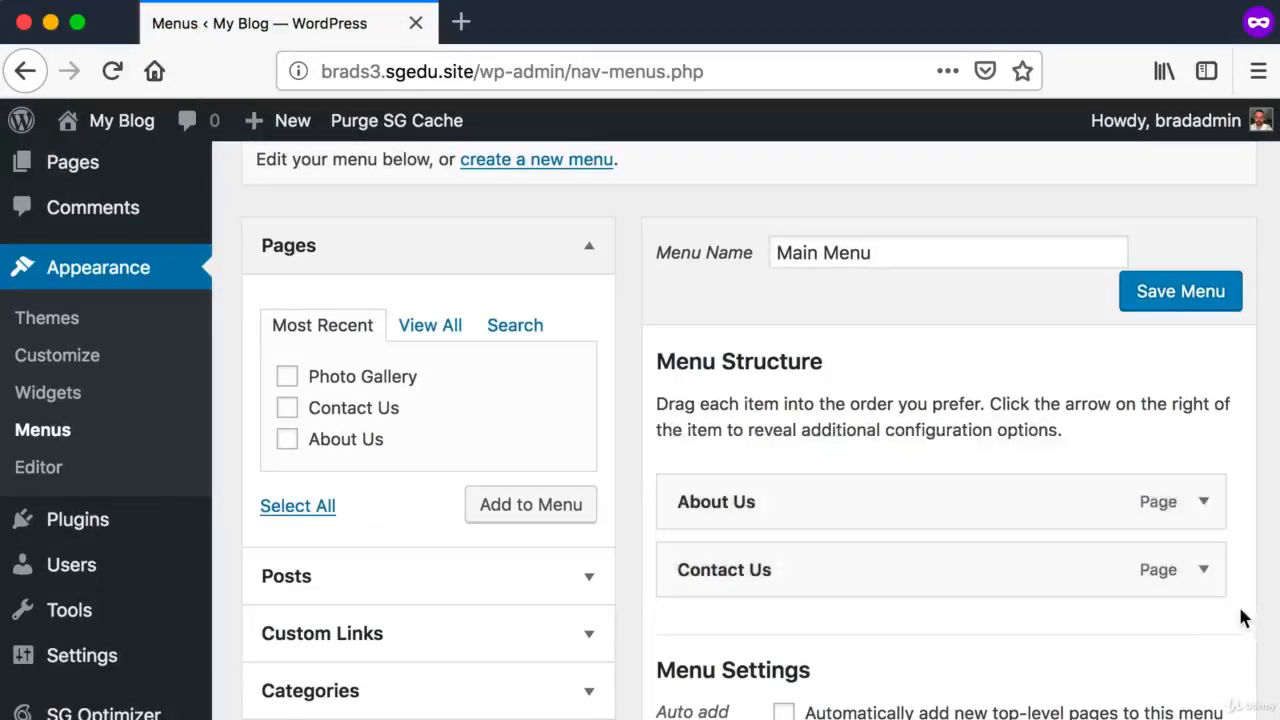
key("super+shift+4")
left_click_drag(242, 350, 592, 532)
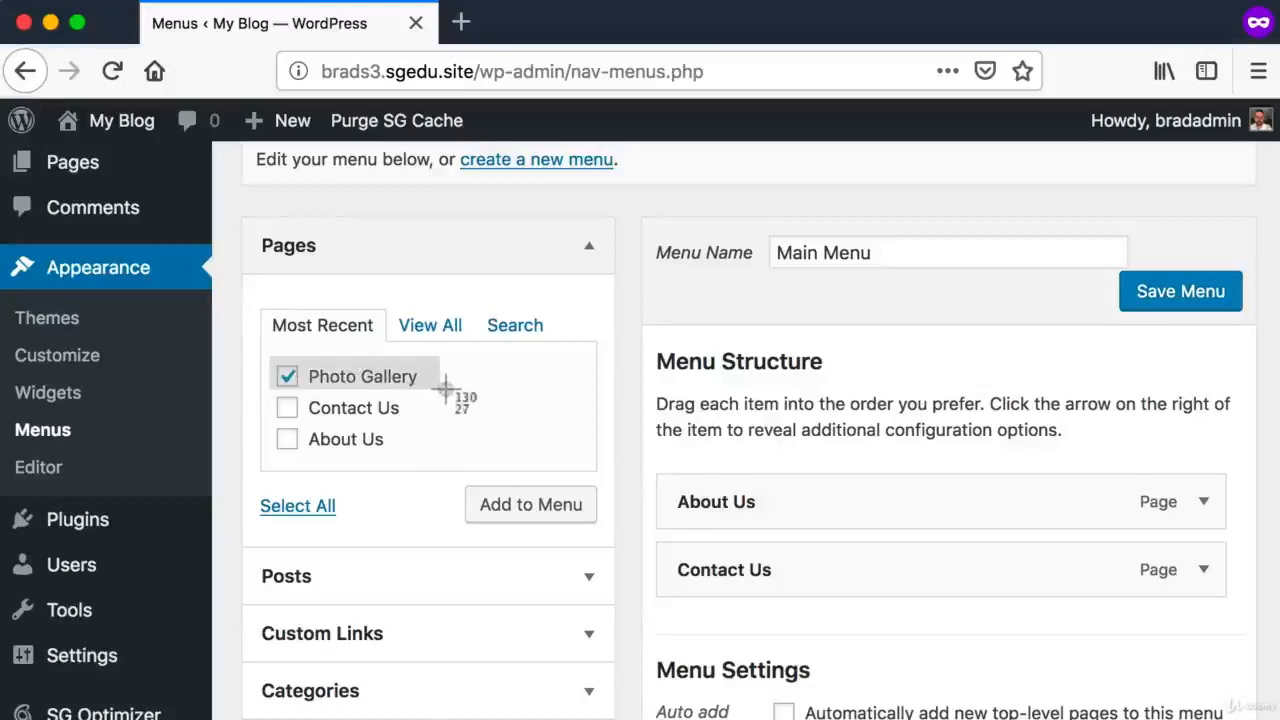
left_click_drag(452, 478, 594, 531)
left_click(549, 505)
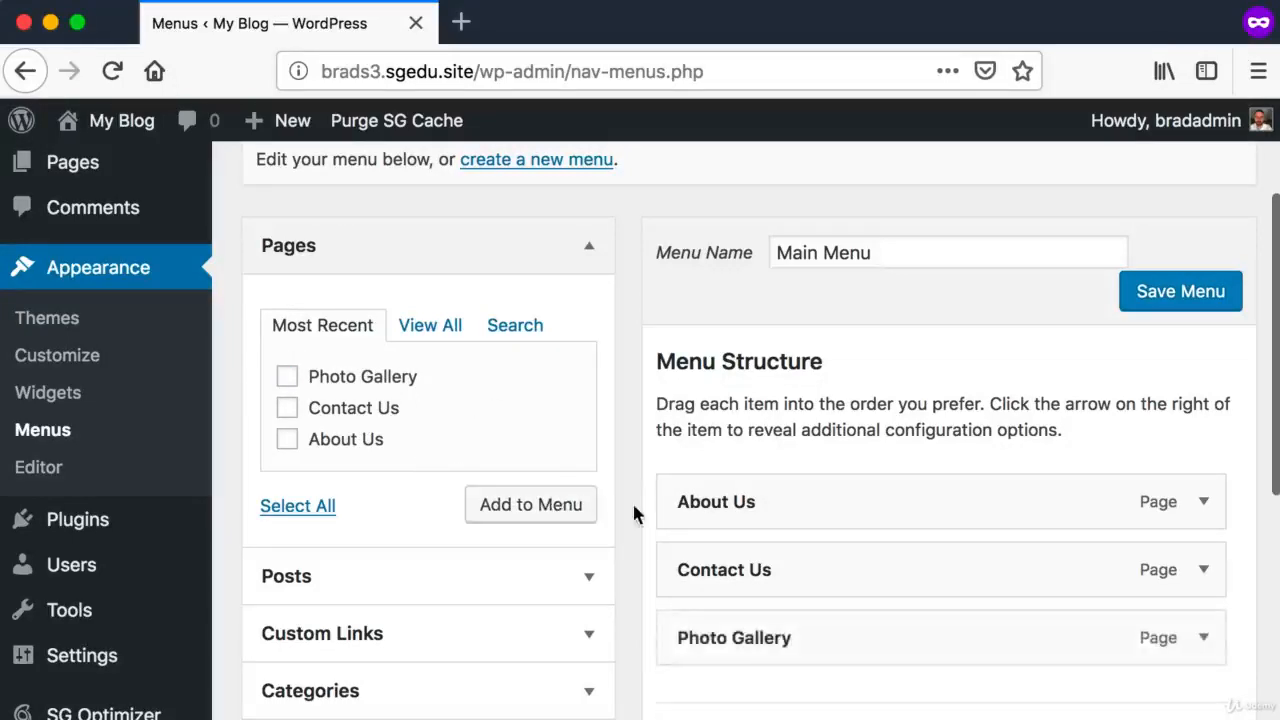
Step: Move the Photo Gallery item between About Us and Contact Us in the menu structure and save Main Menu
scroll(643, 510, "down", 2)
key("super+shift+4")
left_click_drag(634, 514, 1256, 597)
key("super+shift+4")
left_click_drag(663, 446, 973, 438)
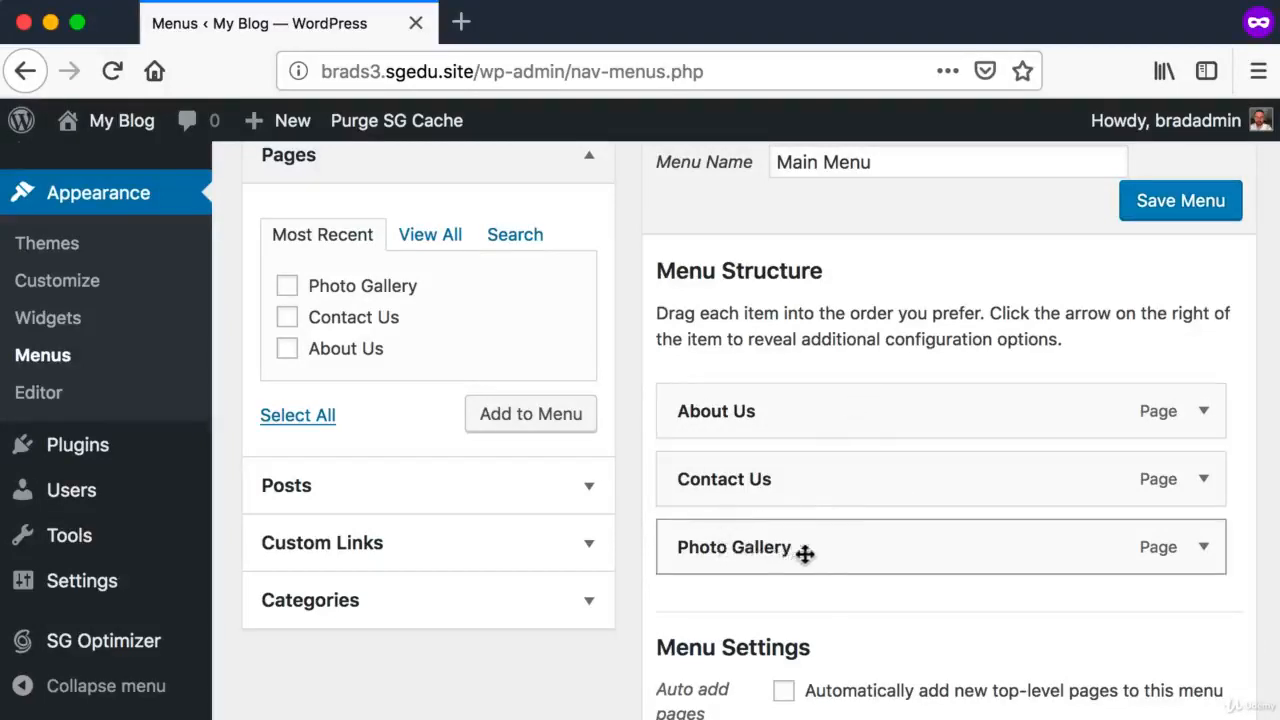
left_click_drag(857, 550, 847, 492)
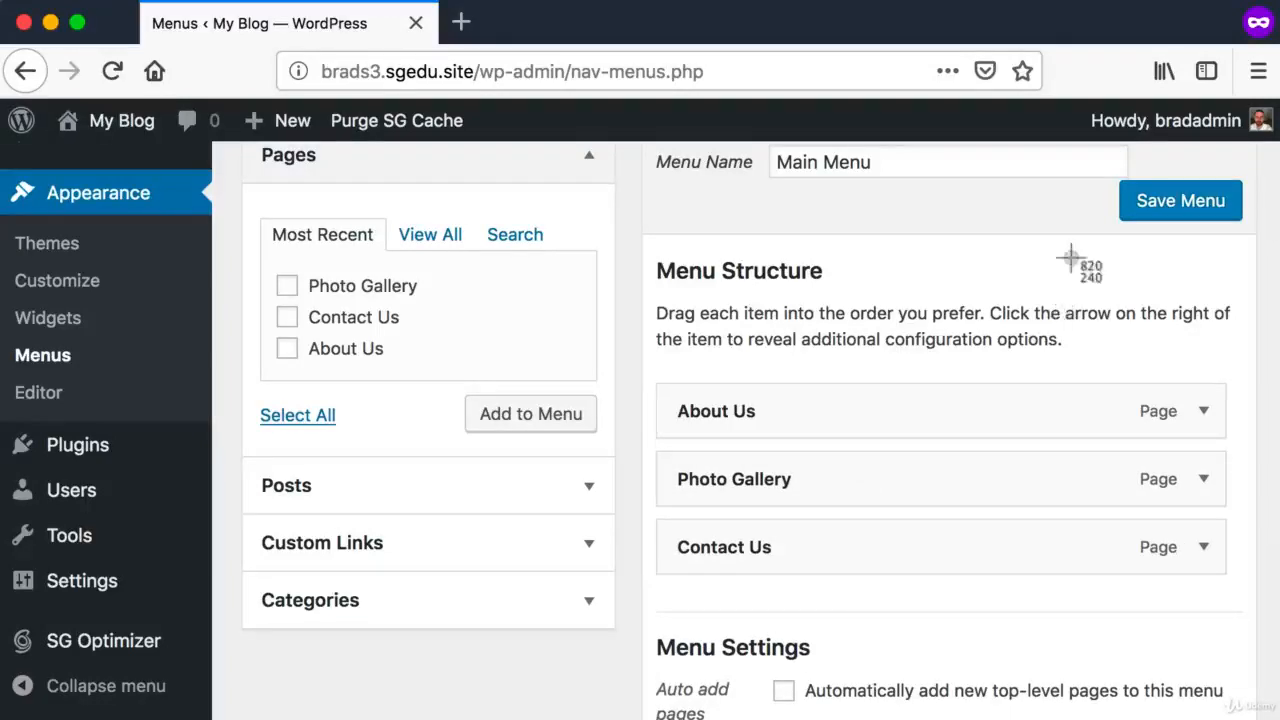
left_click(1211, 211)
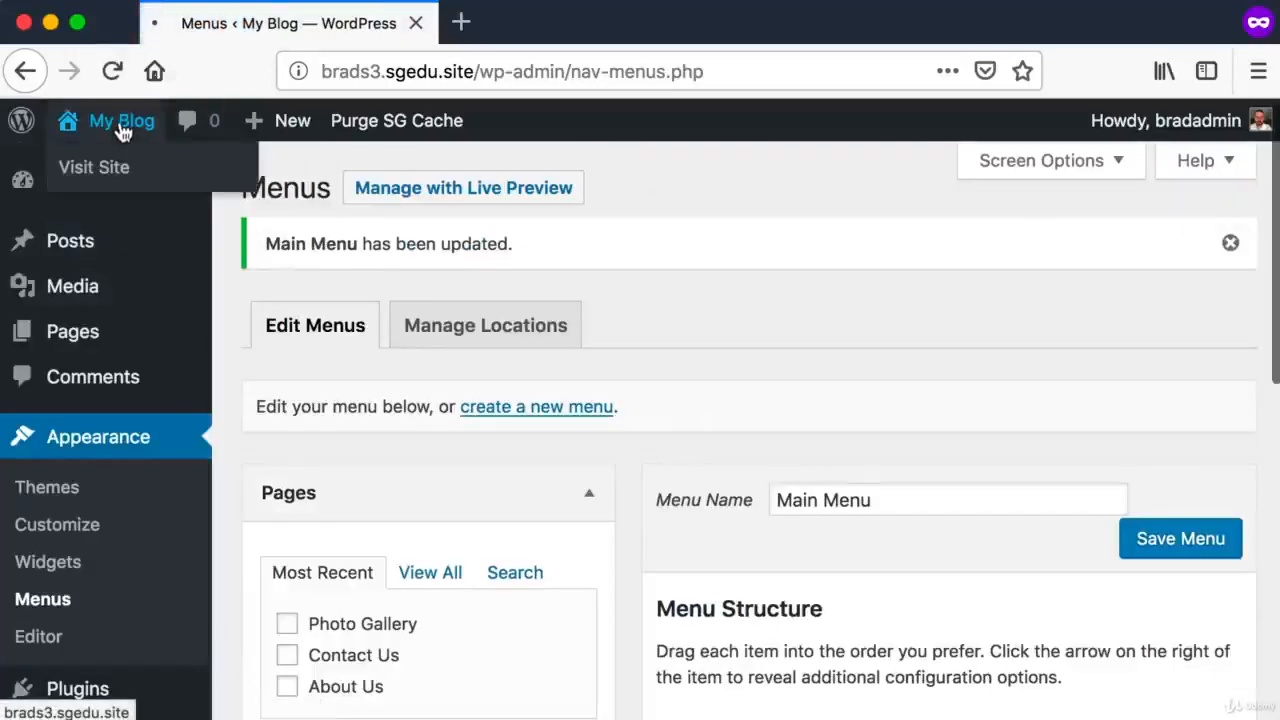
Step: Visit the public homepage and check the Photo Gallery link in the header navigation
left_click(120, 128)
key("super+shift+4")
left_click_drag(418, 313, 866, 263)
key("super+shift+4")
left_click_drag(360, 263, 569, 343)
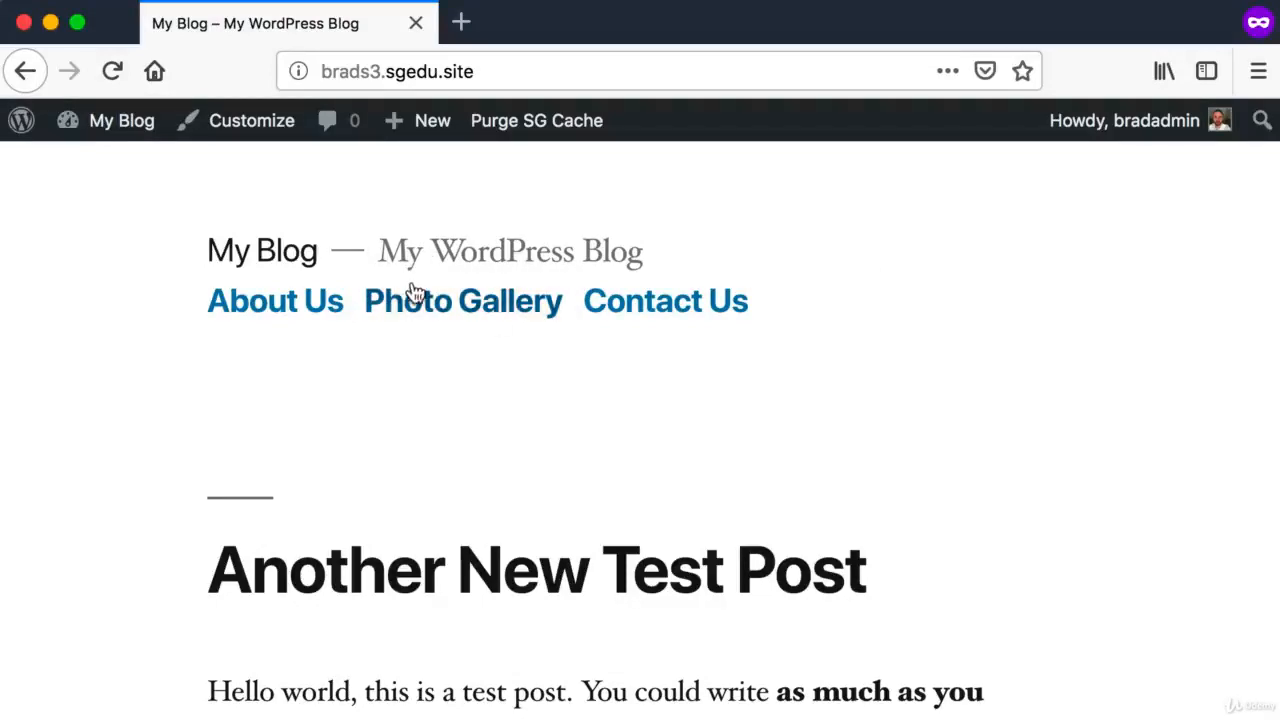
Step: Follow the Photo Gallery link in the header and review that page's heading and text
left_click(416, 298)
scroll(390, 340, "down", 3)
left_click_drag(382, 357, 689, 570)
left_click(688, 570)
scroll(685, 568, "up", 3)
scroll(685, 567, "down", 1)
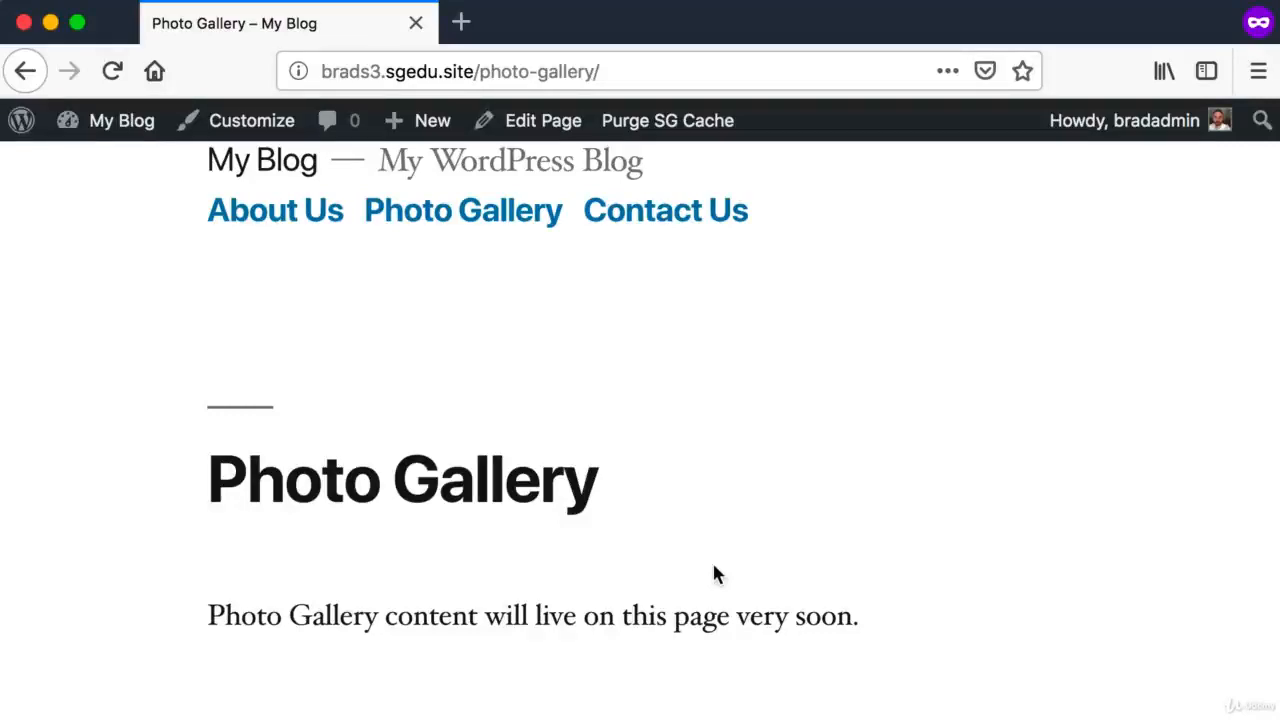
Step: Try the About Us, Photo Gallery and Contact Us header links in turn and view the Contact Us page
scroll(335, 302, "up", 3)
left_click(294, 305)
left_click(434, 310)
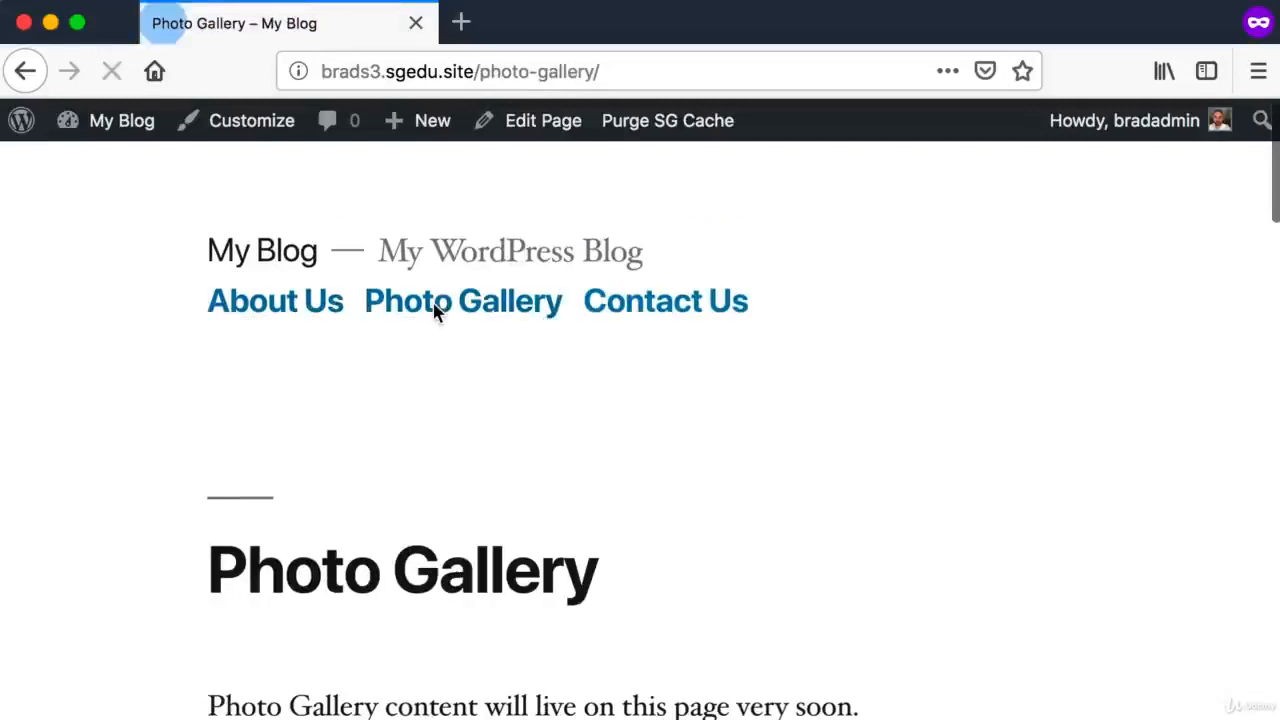
left_click(640, 308)
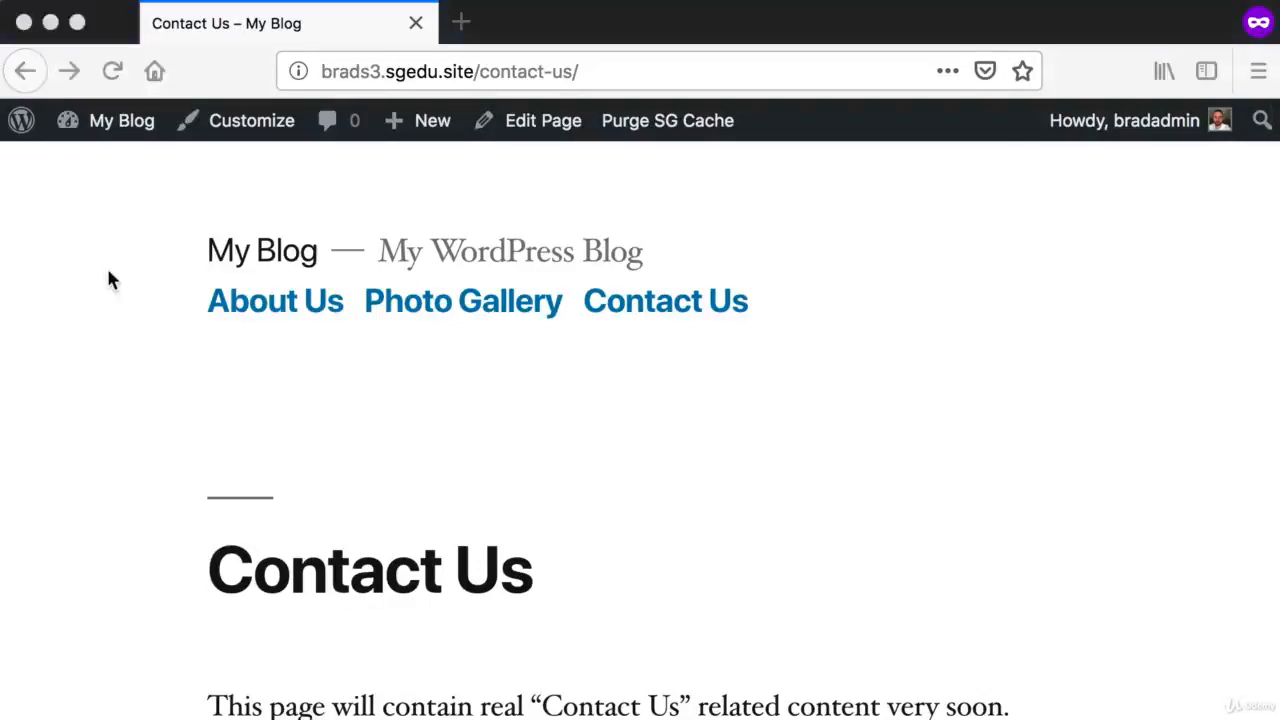
key("super+shift+4")
left_click_drag(206, 183, 1071, 703)
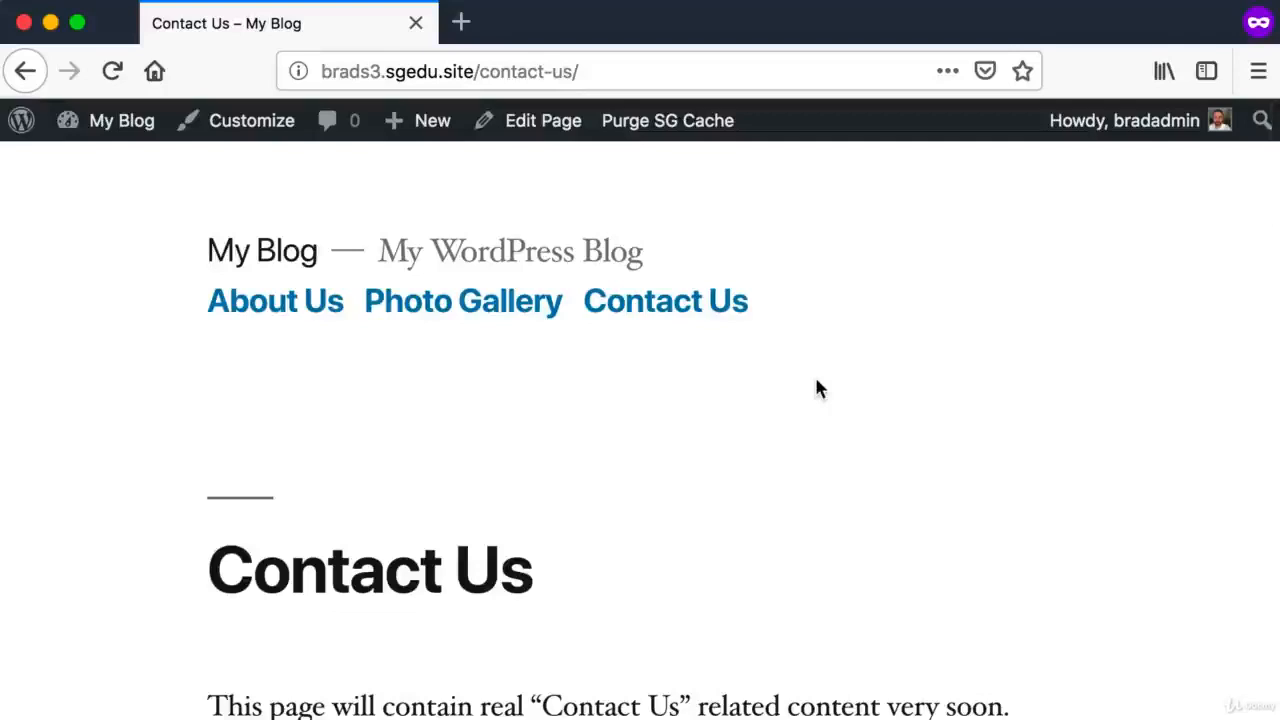